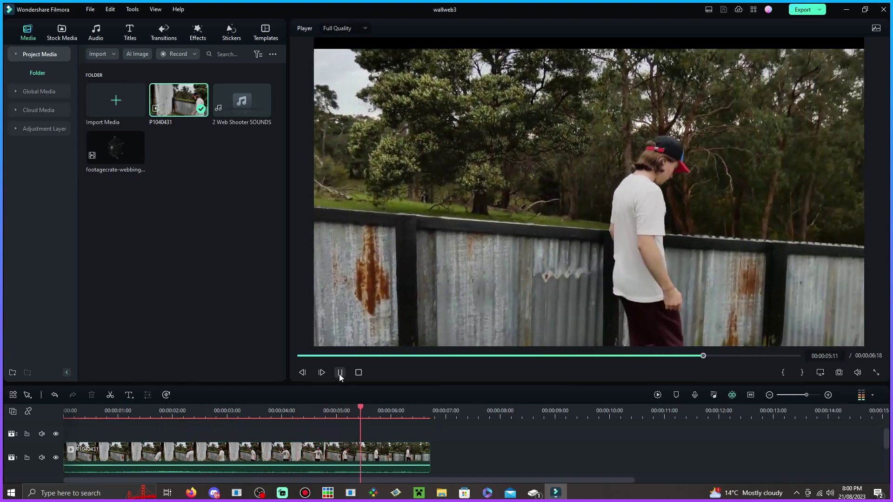
Place the footagecrate-webbing-wall-impact-2 clip on the track above the main footage, starting at 00:00:03:12 where the arm is outstretched
{"action": "left_click_drag", "start_coordinate": [100, 408], "coordinate": [370, 433]}
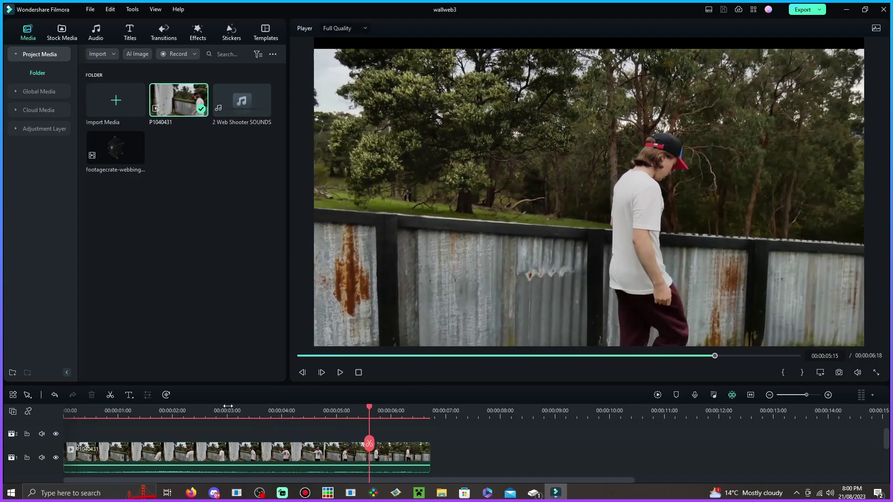
{"action": "left_click_drag", "start_coordinate": [185, 410], "coordinate": [339, 411]}
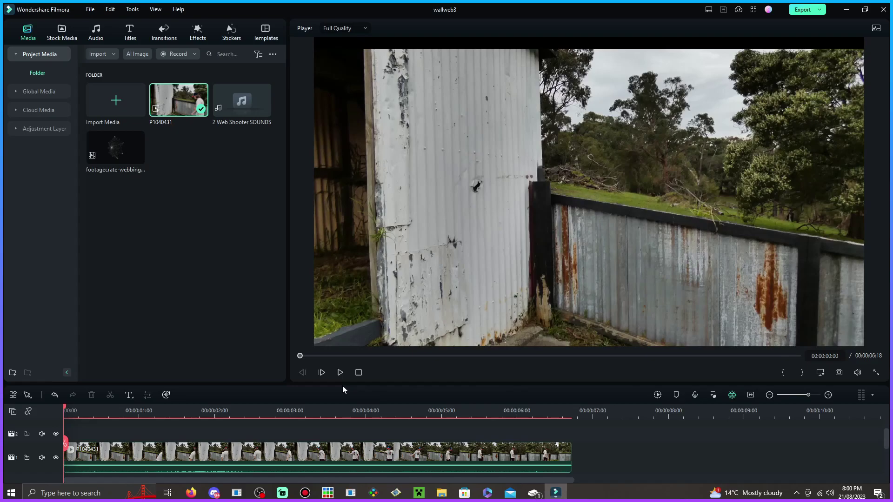
{"action": "left_click_drag", "start_coordinate": [217, 408], "coordinate": [326, 417]}
{"action": "scroll", "coordinate": [334, 395], "scroll_direction": "up", "scroll_amount": 3}
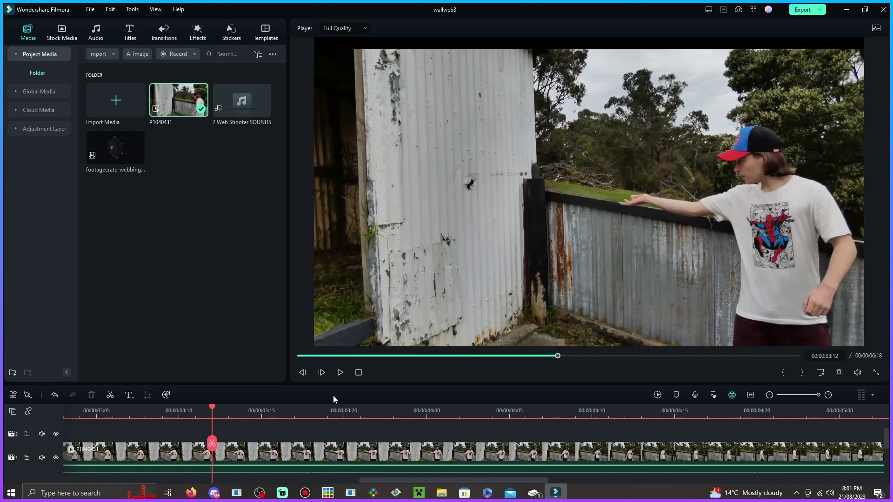
{"action": "left_click_drag", "start_coordinate": [107, 155], "coordinate": [214, 439]}
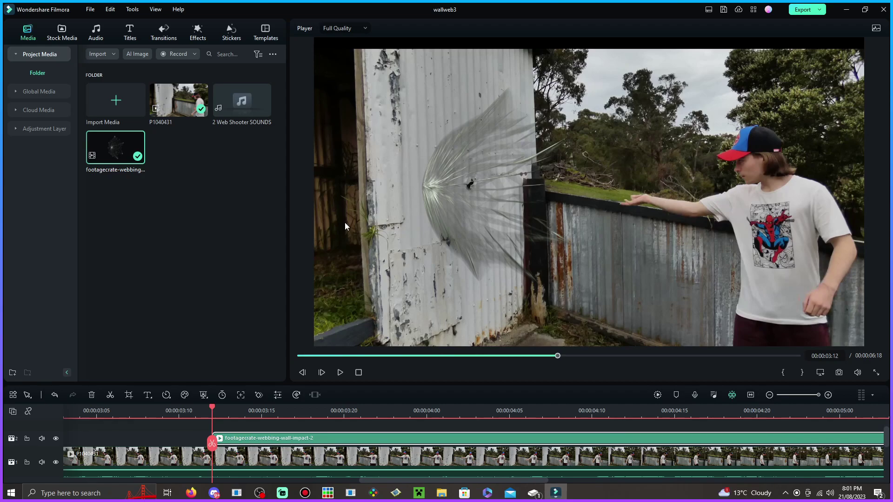
Preview the web impact clip's animation on its own from the project media
{"action": "key", "text": "ctrl+minus"}
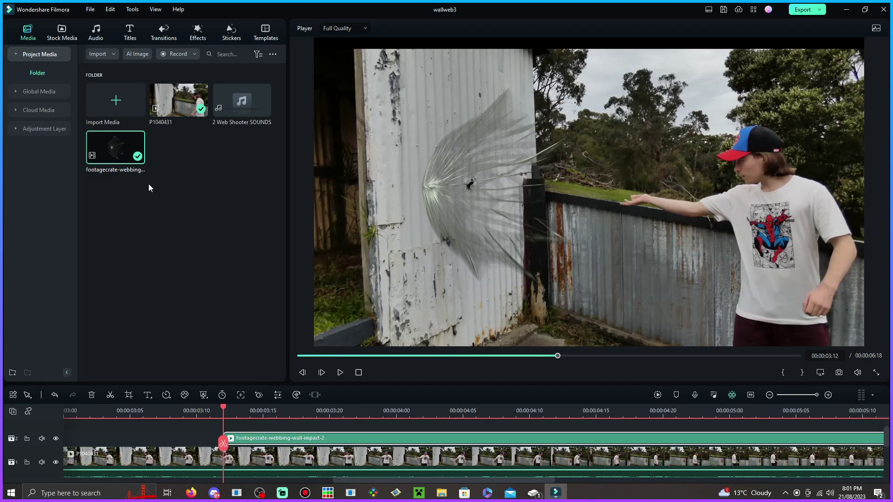
{"action": "double_click", "coordinate": [116, 147]}
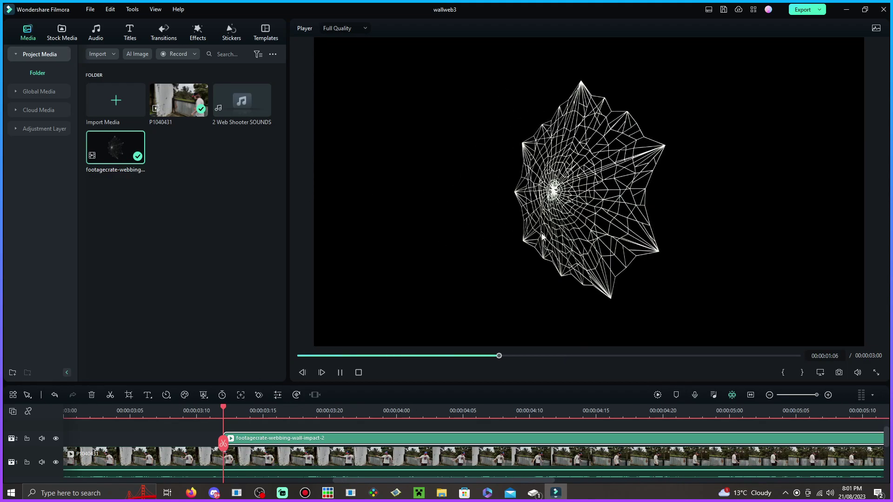
{"action": "left_click", "coordinate": [359, 373]}
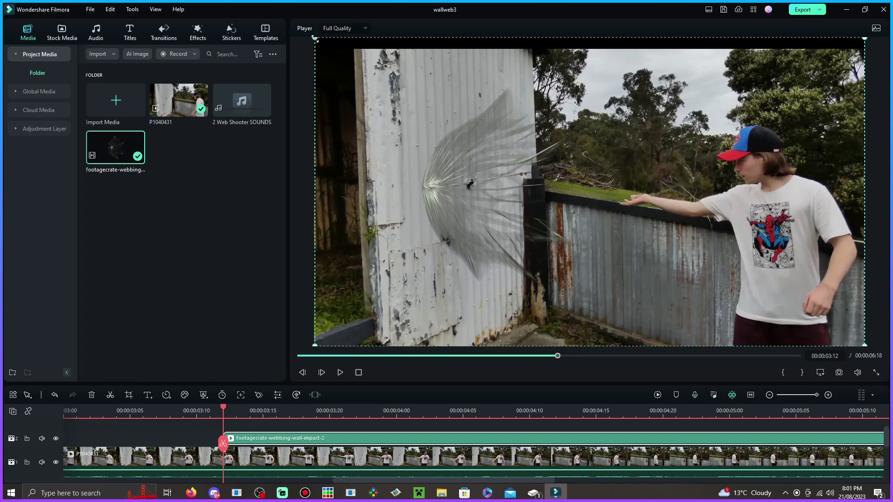
Scale the web overlay down to about 74.7%, open its video settings and flip it horizontally
{"action": "left_click_drag", "start_coordinate": [546, 157], "coordinate": [657, 197]}
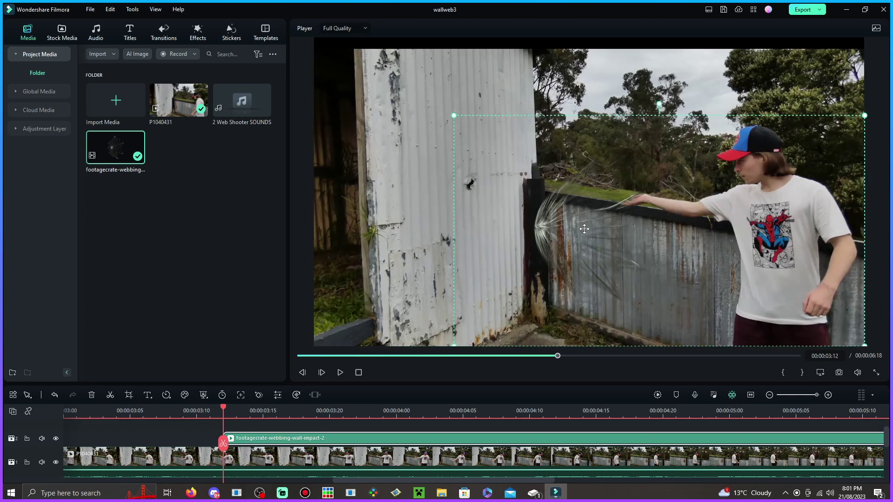
{"action": "left_click_drag", "start_coordinate": [582, 227], "coordinate": [577, 194]}
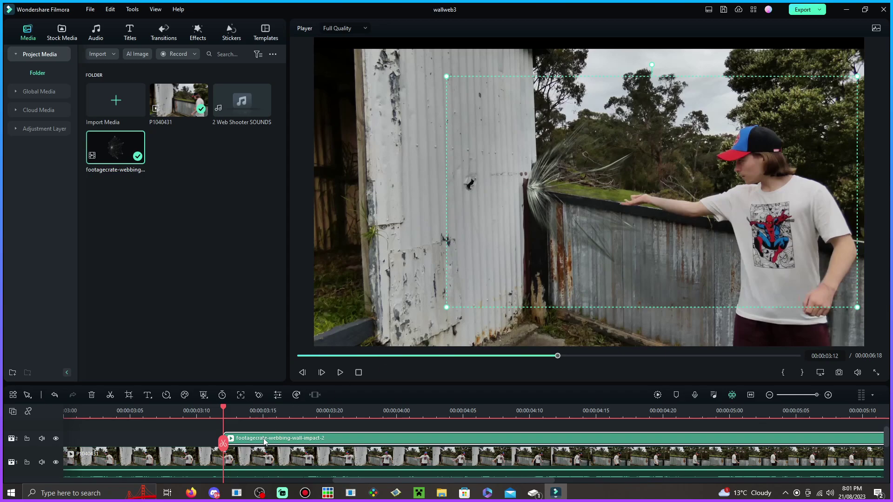
{"action": "double_click", "coordinate": [264, 441]}
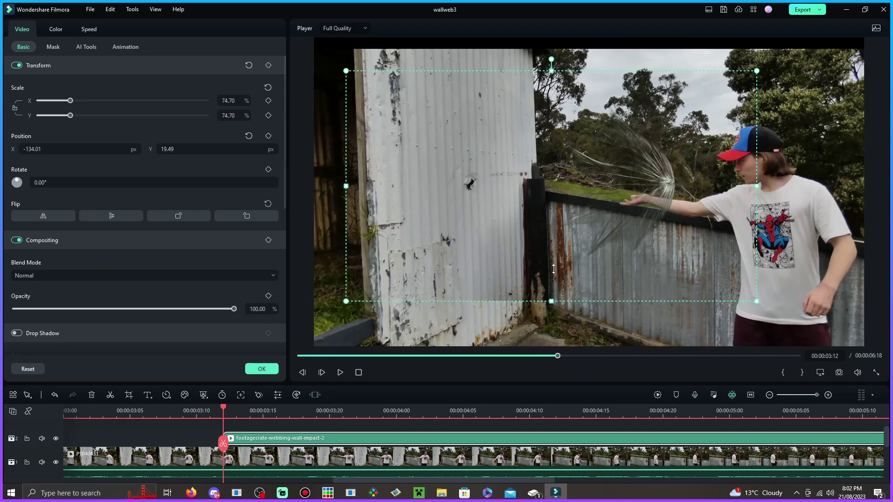
Shrink the web overlay to about 45.5% wide and 29.4% high and position it at the outstretched hand, about X -81, Y -5
{"action": "left_click_drag", "start_coordinate": [554, 272], "coordinate": [553, 284]}
{"action": "mouse_move", "coordinate": [759, 179]}
{"action": "left_mouse_down"}
{"action": "mouse_move", "coordinate": [610, 173]}
{"action": "mouse_move", "coordinate": [756, 179]}
{"action": "left_mouse_up"}
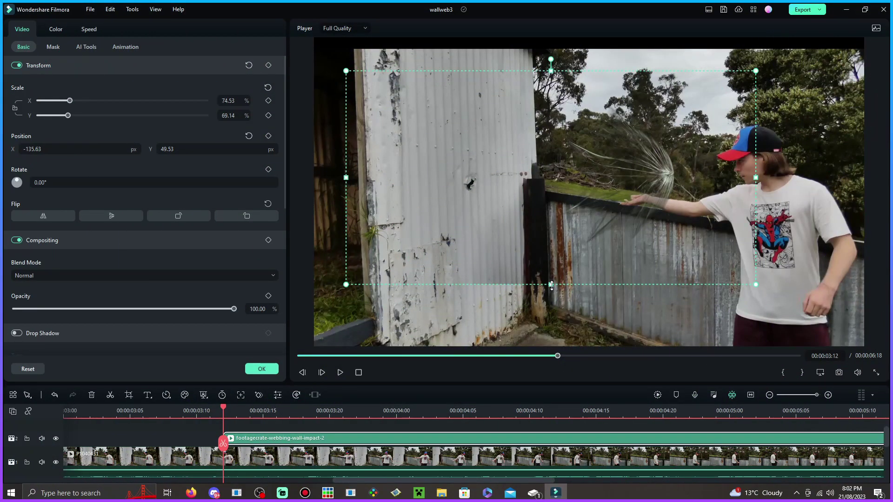
{"action": "left_click_drag", "start_coordinate": [743, 78], "coordinate": [604, 150]}
{"action": "left_click_drag", "start_coordinate": [534, 218], "coordinate": [612, 198]}
{"action": "left_click_drag", "start_coordinate": [564, 126], "coordinate": [576, 151]}
{"action": "key", "text": "ctrl+z"}
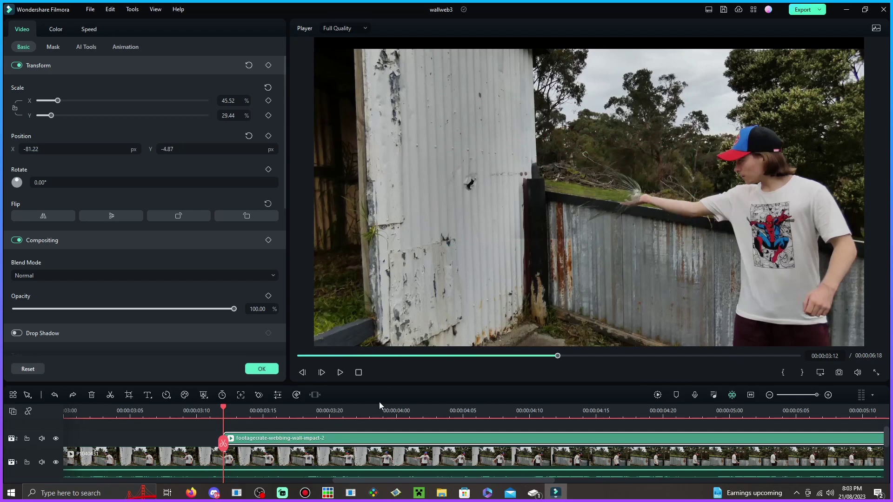
Look through the web clip's basic color and light adjustments, then return to its transform settings
{"action": "left_click", "coordinate": [56, 29]}
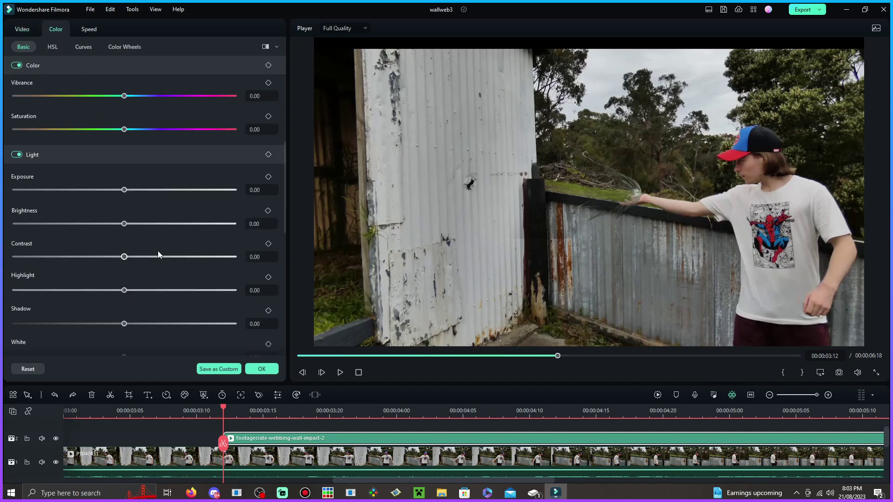
{"action": "scroll", "coordinate": [153, 270], "scroll_direction": "up", "scroll_amount": 6}
{"action": "scroll", "coordinate": [153, 270], "scroll_direction": "down", "scroll_amount": 3}
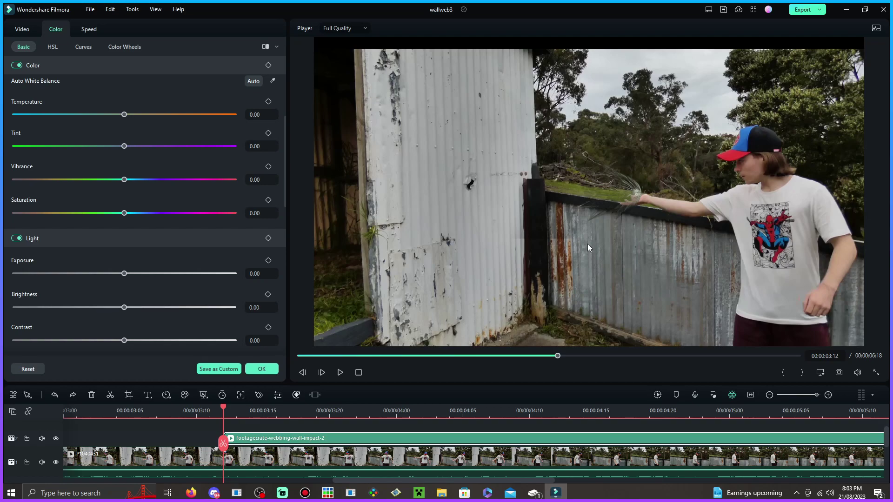
{"action": "scroll", "coordinate": [158, 279], "scroll_direction": "down", "scroll_amount": 2}
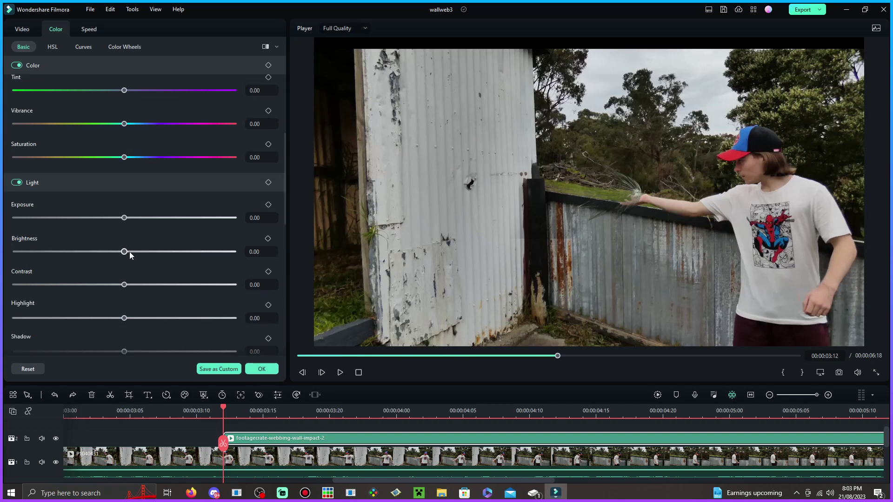
{"action": "scroll", "coordinate": [108, 242], "scroll_direction": "up", "scroll_amount": 3}
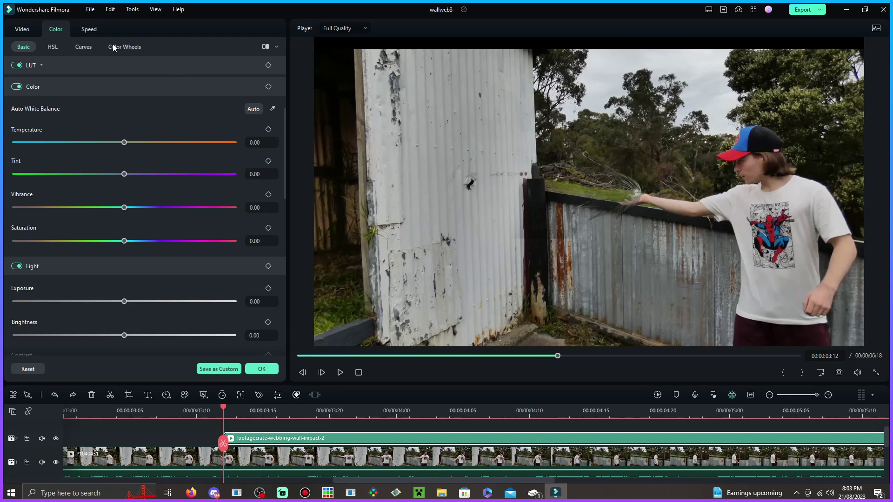
{"action": "left_click", "coordinate": [22, 29]}
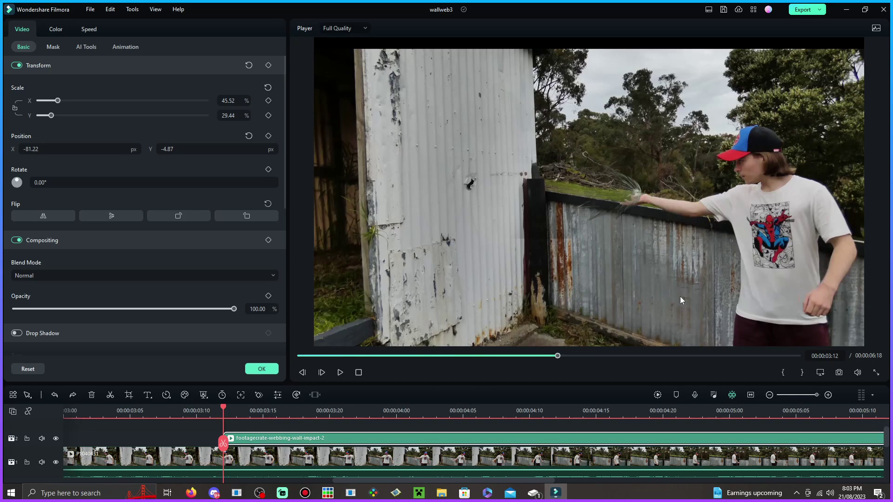
{"action": "scroll", "coordinate": [290, 412], "scroll_direction": "up", "scroll_amount": 1}
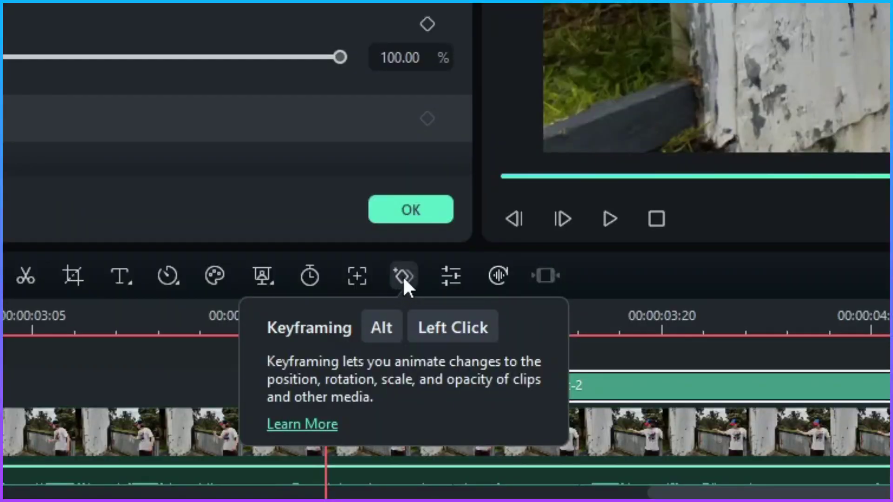
Add a keyframe to the web clip at its first frame, 00:00:03:12
{"action": "left_click", "coordinate": [403, 275]}
{"action": "left_click", "coordinate": [292, 331]}
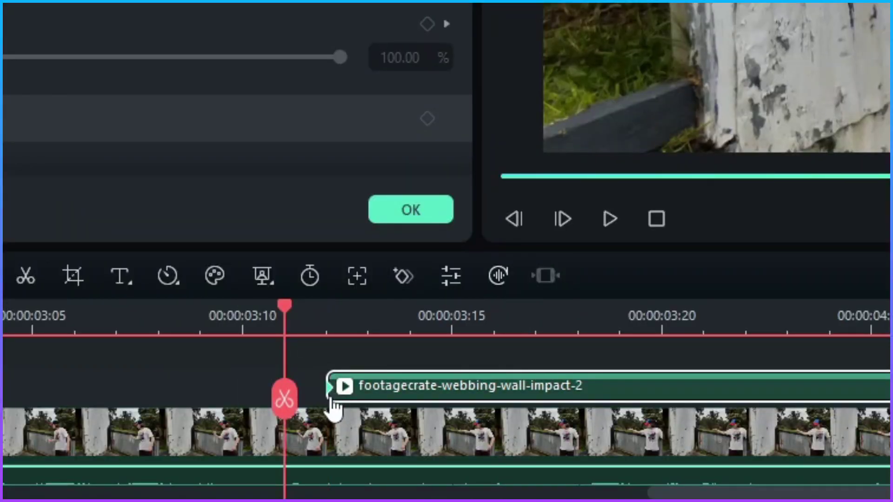
{"action": "left_click", "coordinate": [335, 315]}
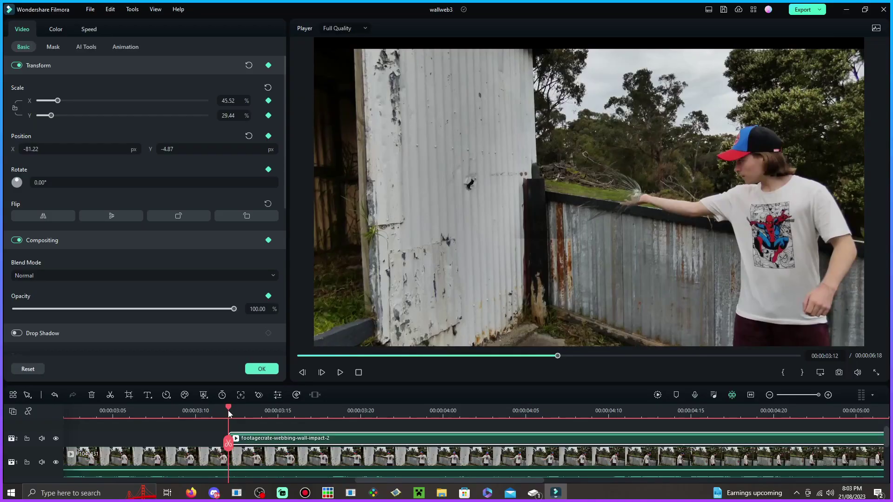
At 00:00:03:13, enlarge the web to about 58% wide and 54% high and move it from the hand toward the wall
{"action": "left_click", "coordinate": [241, 414]}
{"action": "left_click", "coordinate": [599, 188]}
{"action": "left_click_drag", "start_coordinate": [693, 239], "coordinate": [761, 264]}
{"action": "left_click_drag", "start_coordinate": [654, 219], "coordinate": [584, 202]}
{"action": "left_click_drag", "start_coordinate": [532, 245], "coordinate": [534, 291]}
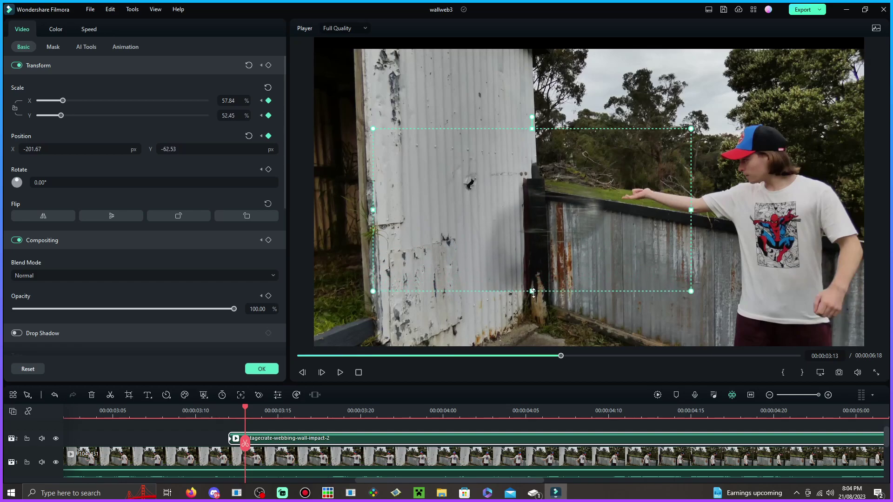
Increase the overlay track's height to show the web clip's keyframes and compare the frames at 00:00:03:12 and 00:00:03:13
{"action": "key", "text": "Left"}
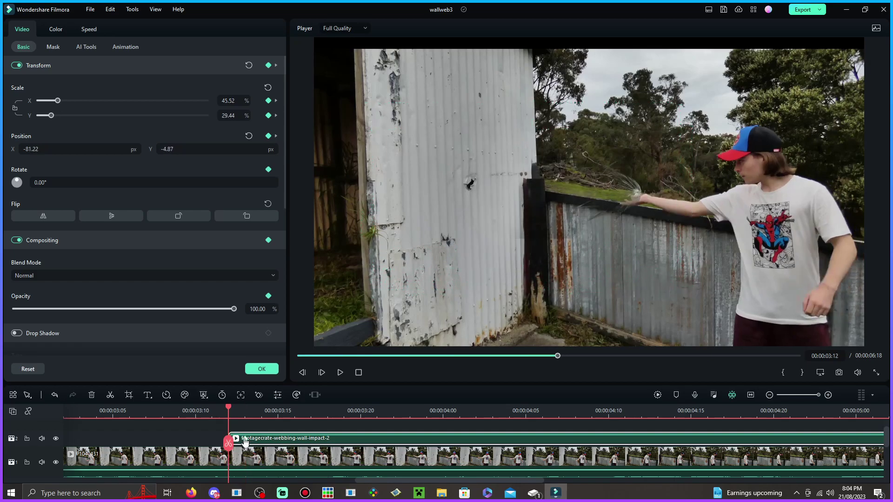
{"action": "left_click_drag", "start_coordinate": [59, 430], "coordinate": [60, 419]}
{"action": "scroll", "coordinate": [372, 437], "scroll_direction": "up", "scroll_amount": 1}
{"action": "key", "text": "Left"}
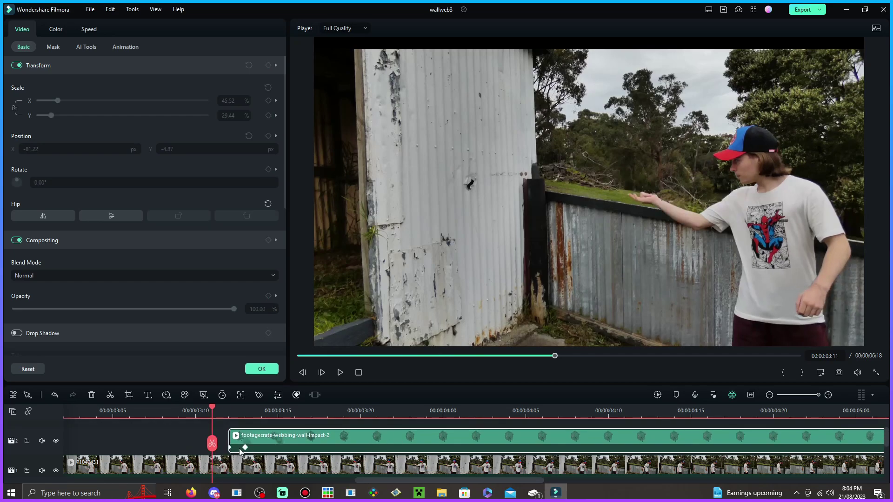
{"action": "left_click", "coordinate": [230, 409]}
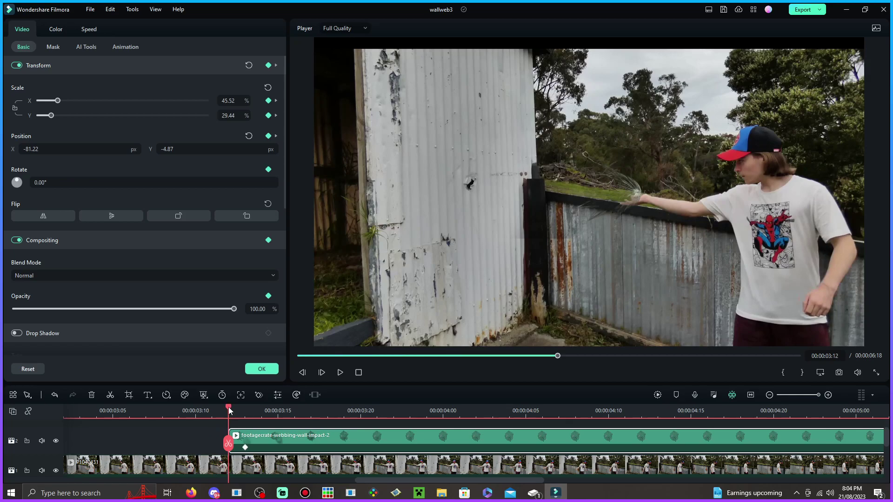
{"action": "left_click", "coordinate": [244, 411]}
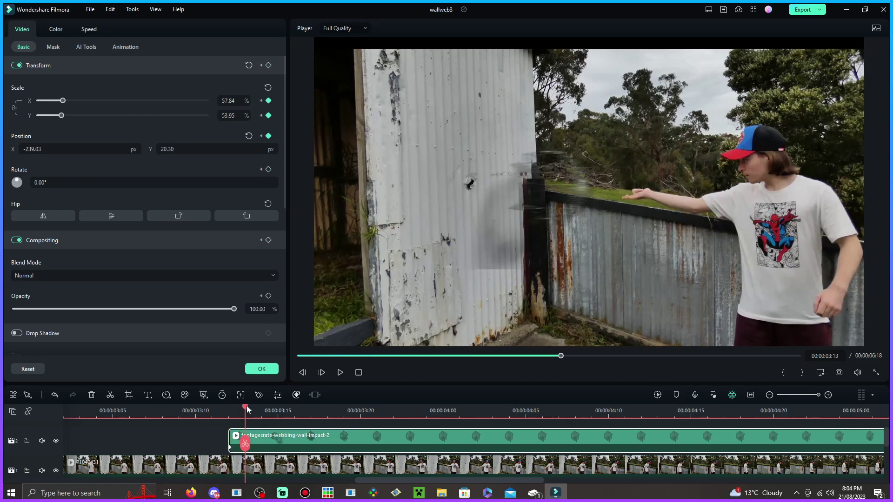
At 00:00:03:14, enlarge the web to about 75.9% by 70.8% and move it closer to the wall, about X -319, Y 32
{"action": "left_click", "coordinate": [261, 411]}
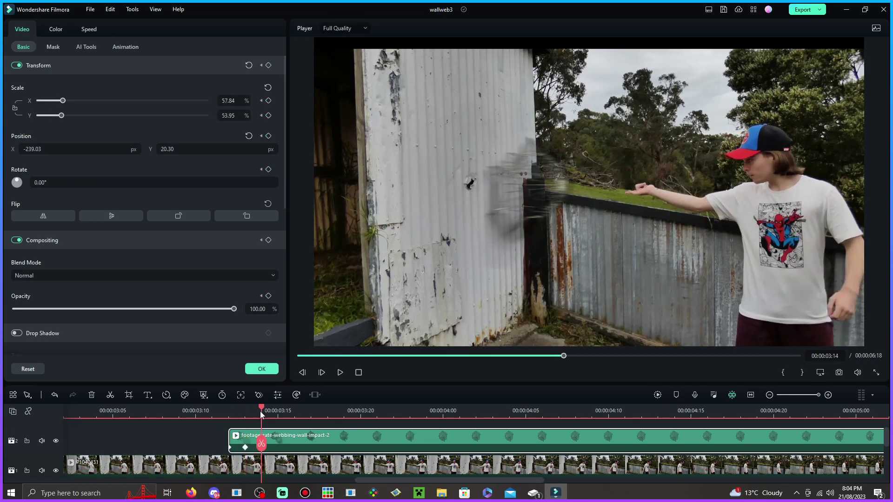
{"action": "left_click_drag", "start_coordinate": [679, 270], "coordinate": [733, 319]}
{"action": "left_click_drag", "start_coordinate": [558, 204], "coordinate": [505, 192]}
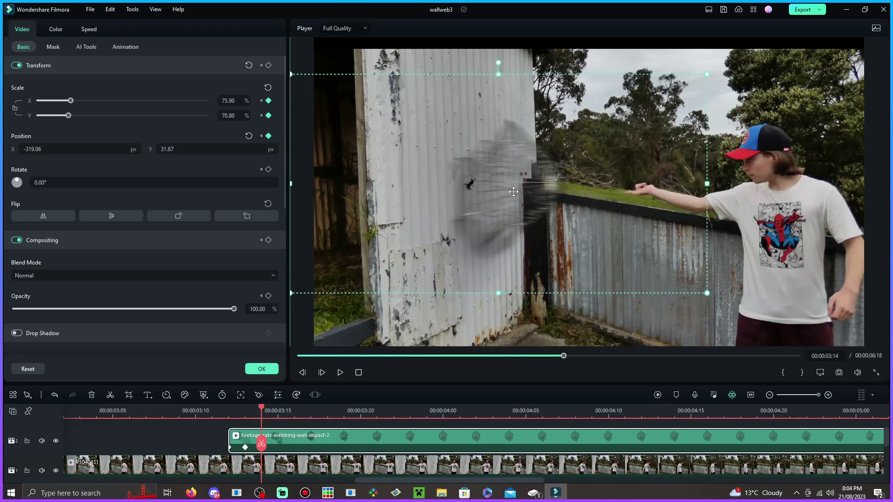
Review the motion from the web clip's start, then at 00:00:03:15 move the web onto the white wall, about X -434, Y 19
{"action": "left_click", "coordinate": [228, 413]}
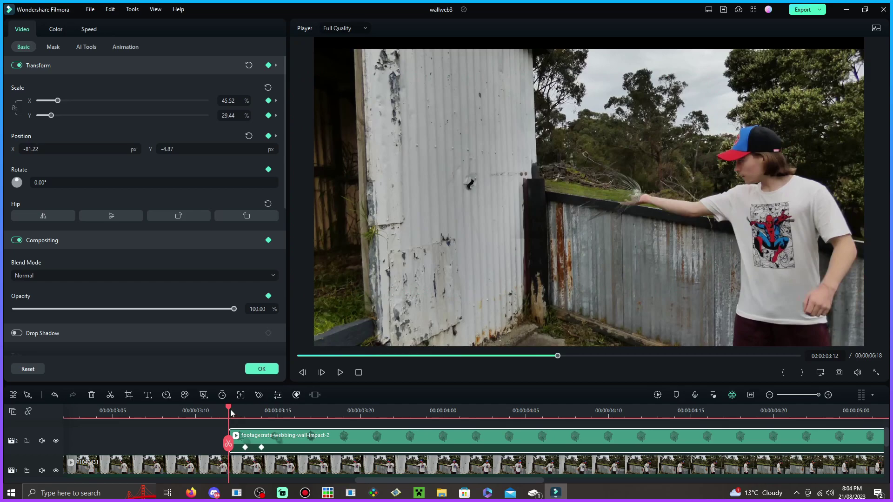
{"action": "left_click_drag", "start_coordinate": [228, 412], "coordinate": [278, 412]}
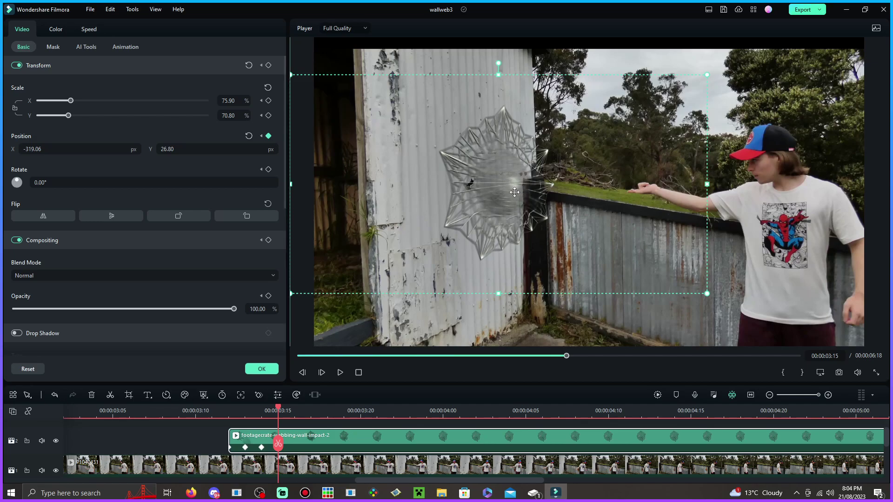
{"action": "left_click_drag", "start_coordinate": [523, 192], "coordinate": [490, 193]}
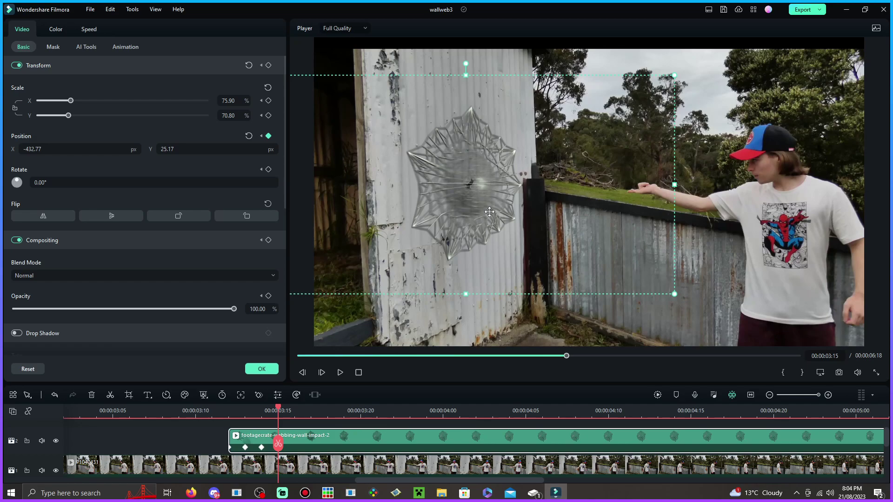
{"action": "left_click_drag", "start_coordinate": [487, 210], "coordinate": [487, 212]}
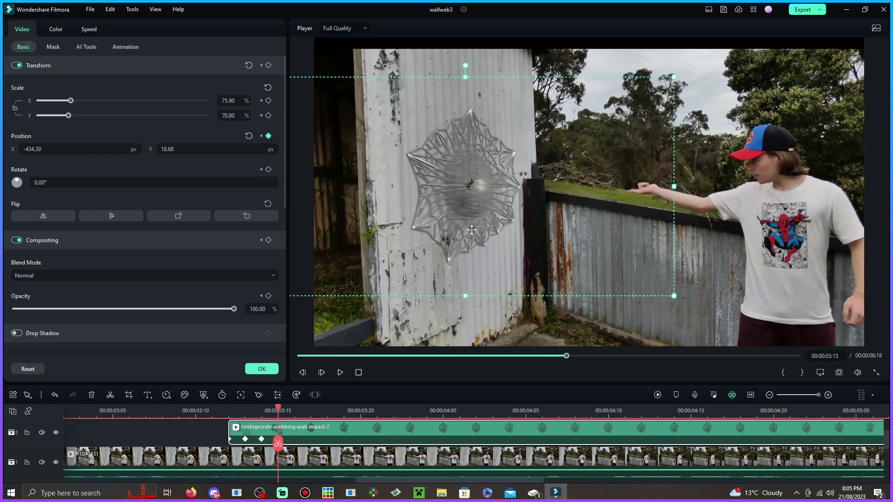
Examine the web's placement on the wall frame by frame from 00:00:03:15 to 00:00:03:17
{"action": "left_click", "coordinate": [289, 413]}
{"action": "left_click", "coordinate": [486, 194]}
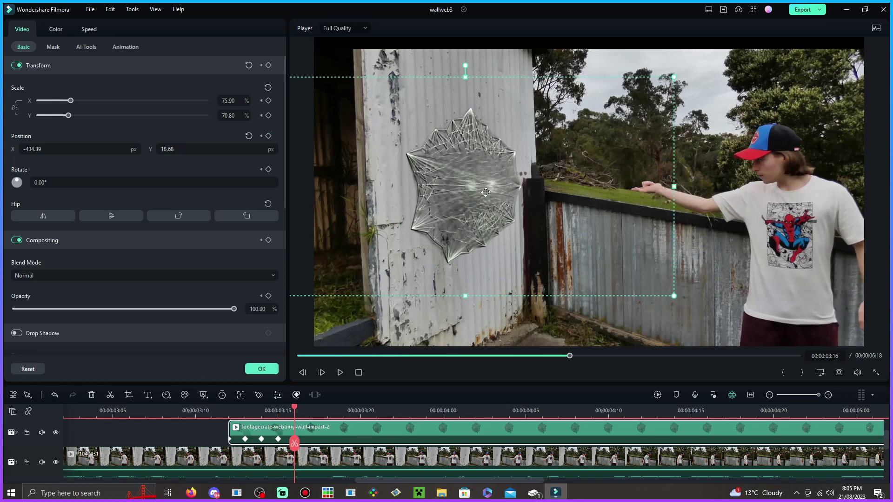
{"action": "left_click", "coordinate": [279, 414]}
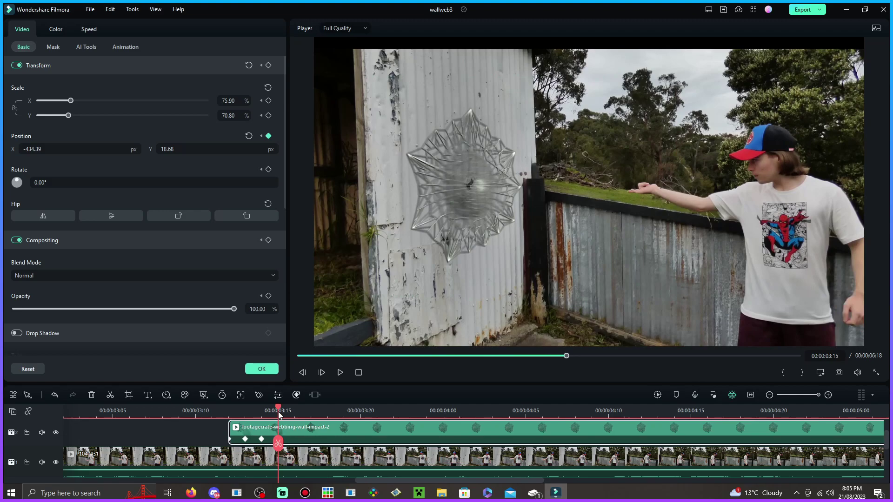
{"action": "left_click", "coordinate": [290, 416]}
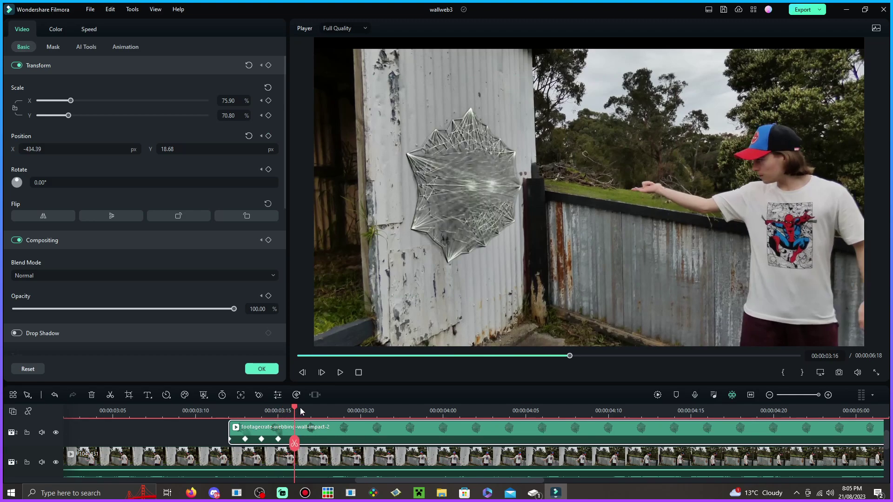
{"action": "left_click", "coordinate": [311, 411]}
{"action": "left_click", "coordinate": [299, 409]}
{"action": "left_click", "coordinate": [303, 409]}
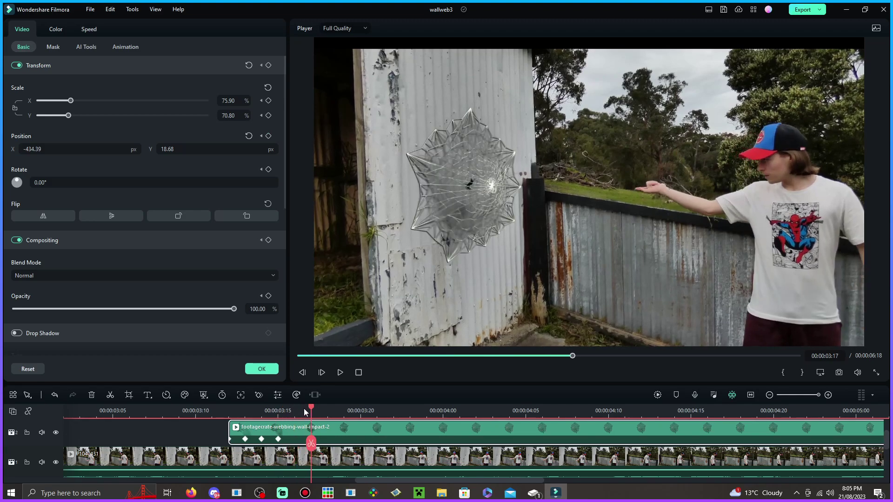
Examine the web landing on the wall frame by frame from 00:00:03:15 to 00:00:03:18
{"action": "left_click", "coordinate": [301, 409]}
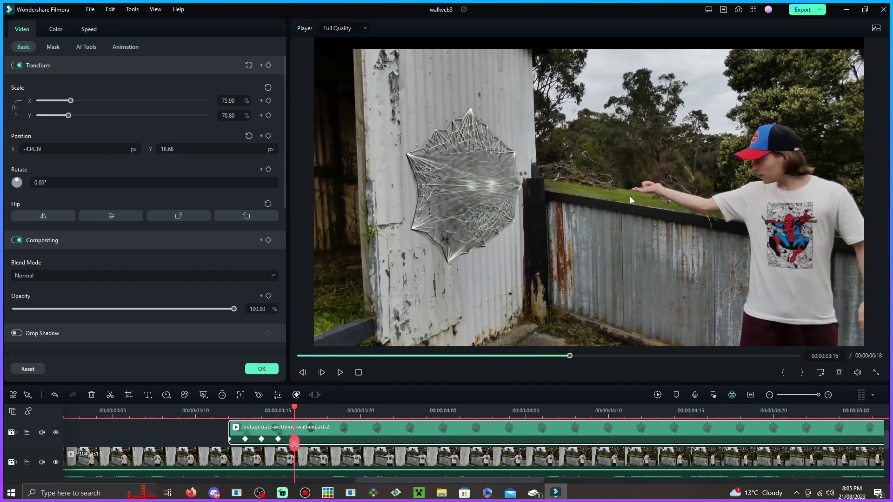
{"action": "left_click", "coordinate": [279, 410]}
{"action": "left_click", "coordinate": [294, 412]}
{"action": "left_click", "coordinate": [307, 416]}
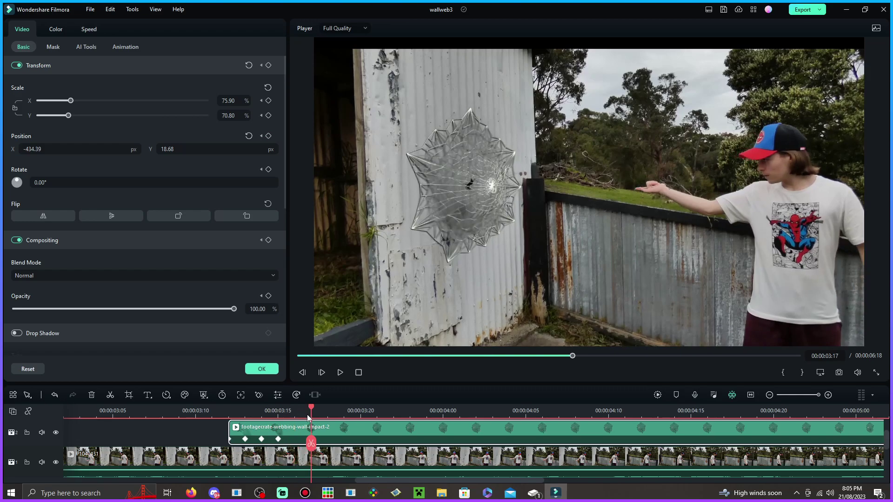
{"action": "left_click", "coordinate": [328, 416]}
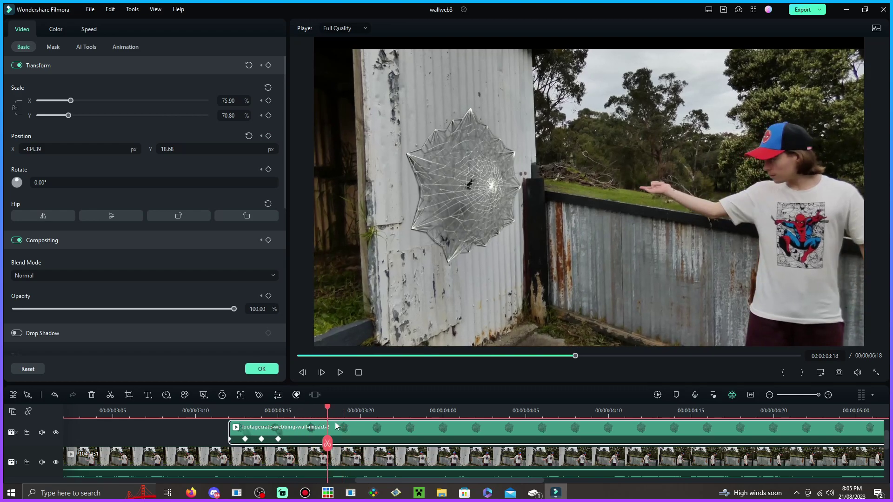
{"action": "key", "text": "Right"}
{"action": "key", "text": "Left"}
Split both the web clip and the P1040431 footage at 00:00:03:19
{"action": "left_click", "coordinate": [344, 412]}
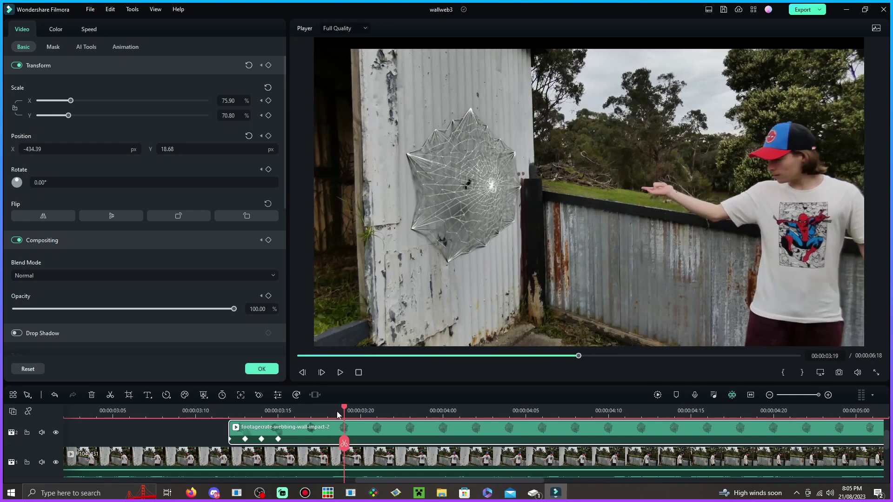
{"action": "scroll", "coordinate": [352, 422], "scroll_direction": "up", "scroll_amount": 2}
{"action": "left_click", "coordinate": [352, 423]}
{"action": "left_click_drag", "start_coordinate": [353, 421], "coordinate": [365, 461]}
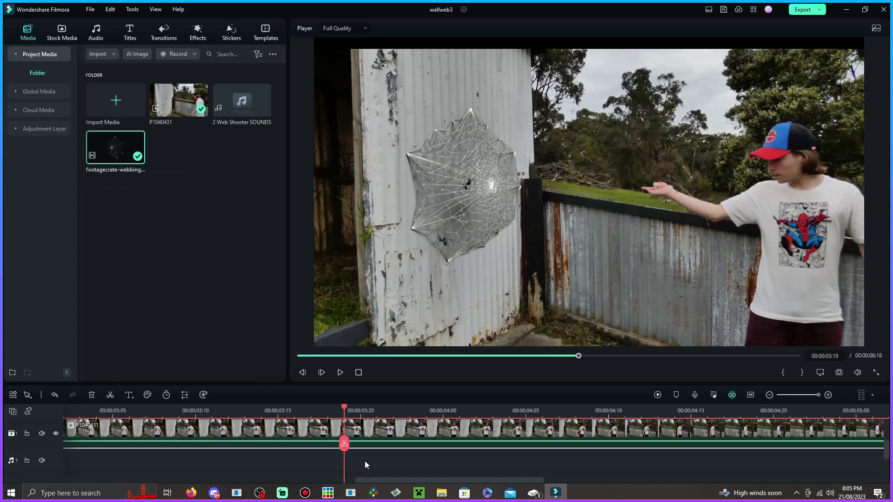
{"action": "scroll", "coordinate": [365, 461], "scroll_direction": "up", "scroll_amount": 1}
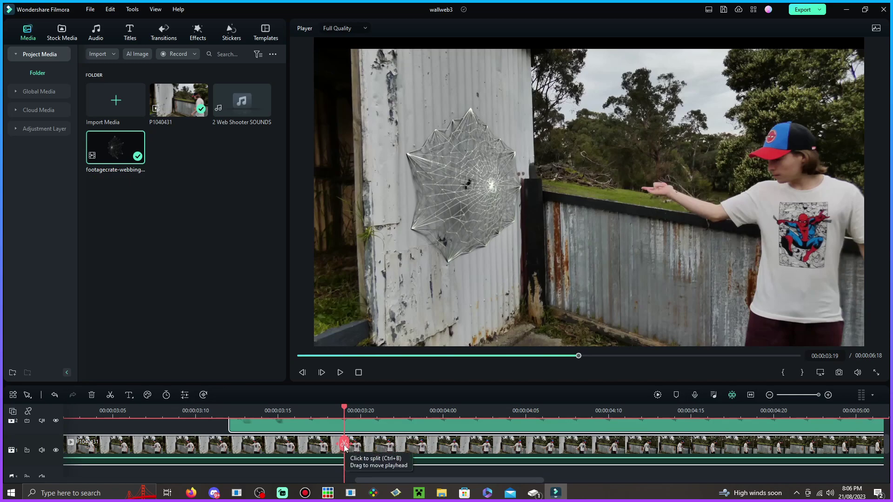
{"action": "left_click", "coordinate": [344, 443]}
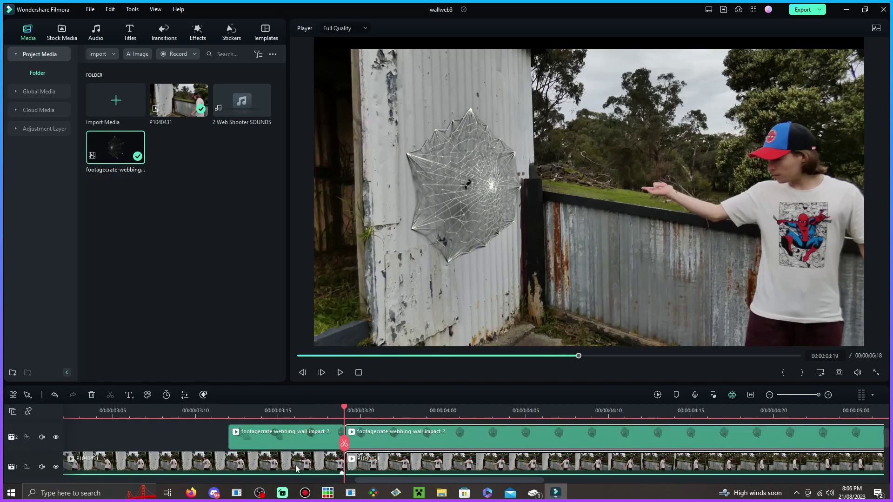
Review the web against the moving footage up to 00:00:04:10, then compare 00:00:03:19 with the web track hidden and shown
{"action": "scroll", "coordinate": [421, 461], "scroll_direction": "down", "scroll_amount": 2}
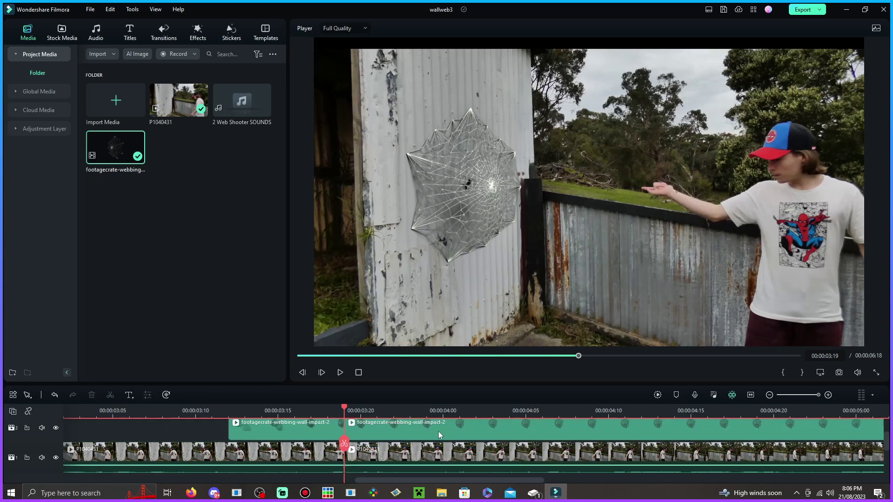
{"action": "left_click_drag", "start_coordinate": [231, 413], "coordinate": [381, 411]}
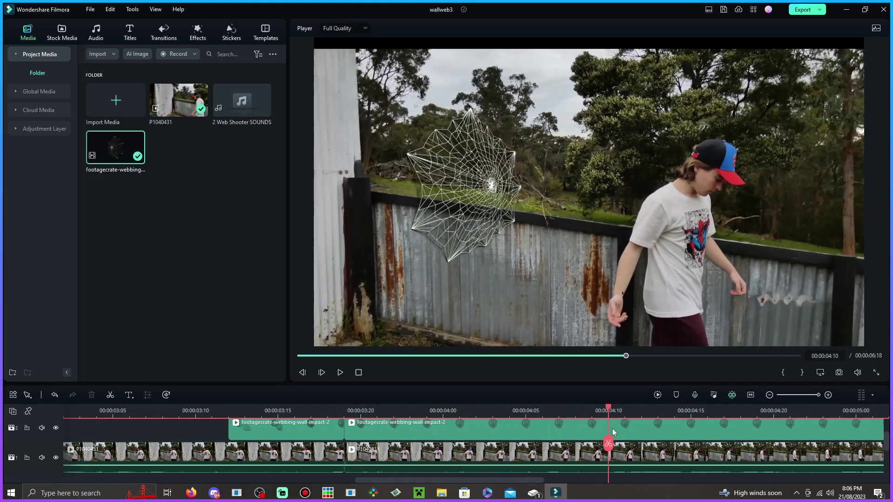
{"action": "scroll", "coordinate": [288, 431], "scroll_direction": "down", "scroll_amount": 2}
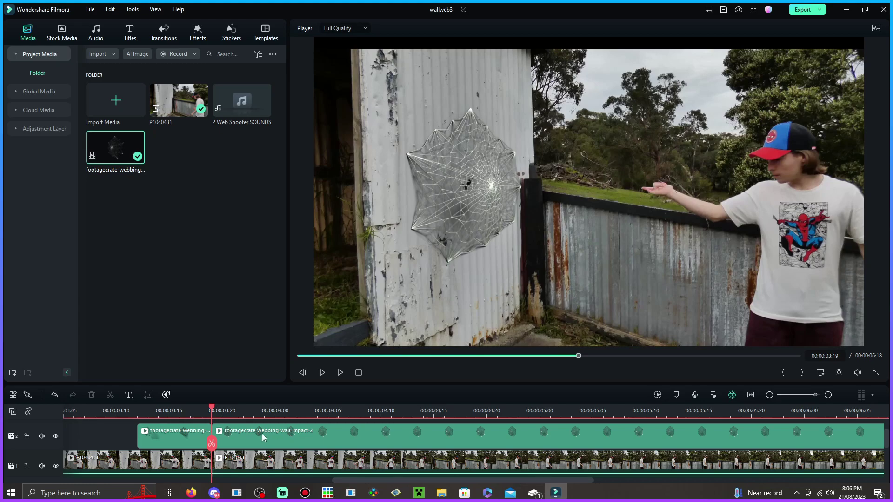
{"action": "left_click", "coordinate": [56, 437]}
{"action": "left_click", "coordinate": [55, 436]}
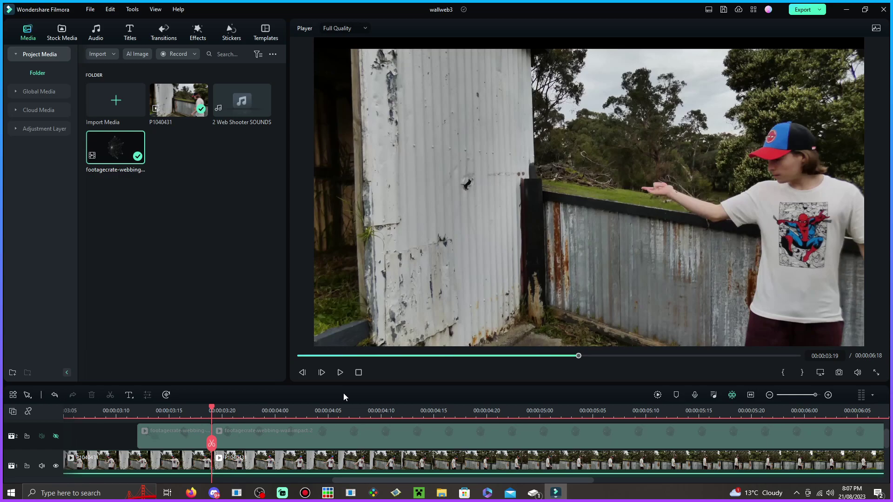
{"action": "left_click", "coordinate": [55, 437]}
Try to reposition the second web segment by hand on each frame from 00:00:03:20 to 00:00:03:22 to follow the wall, then undo it
{"action": "left_click", "coordinate": [221, 437]}
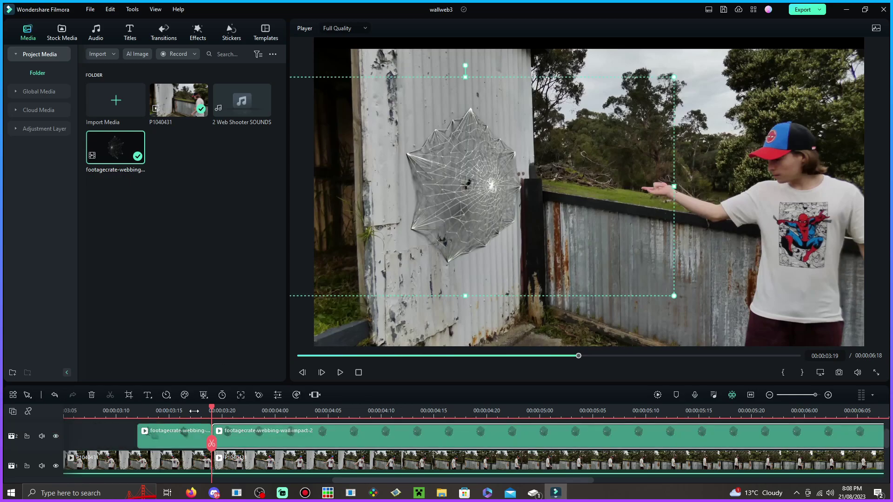
{"action": "left_click", "coordinate": [222, 412]}
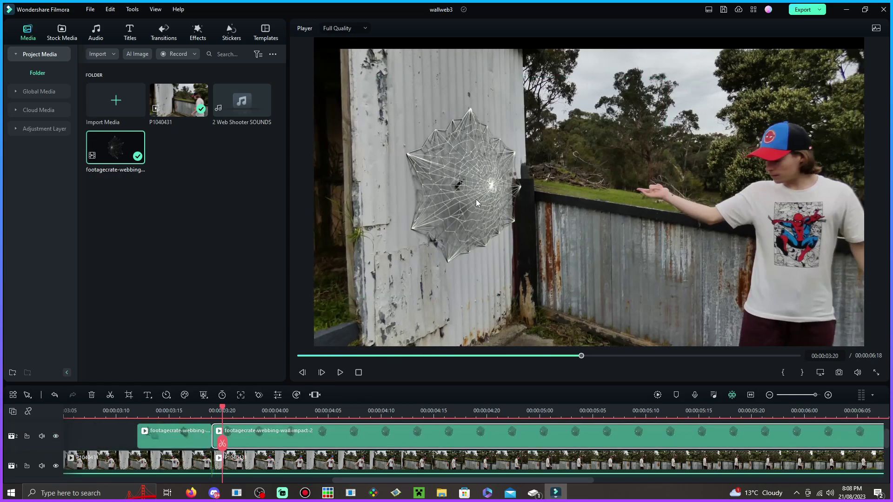
{"action": "left_click", "coordinate": [476, 199]}
{"action": "left_click", "coordinate": [236, 410]}
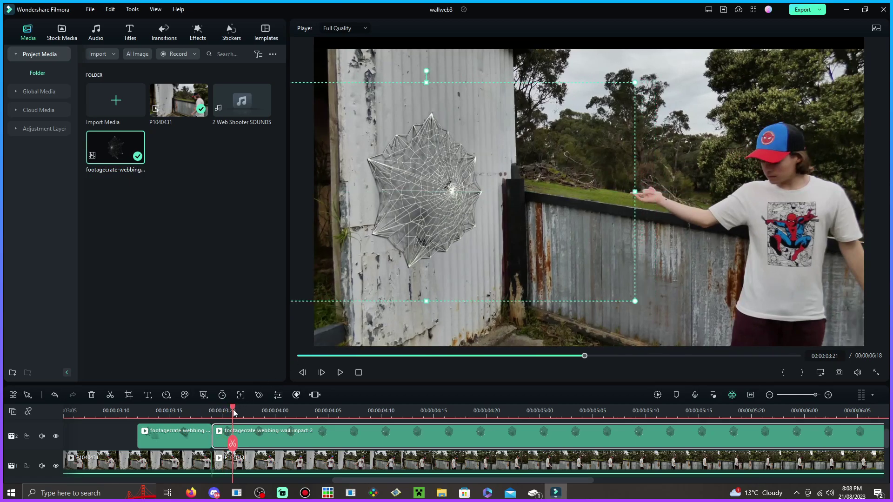
{"action": "left_click", "coordinate": [244, 411]}
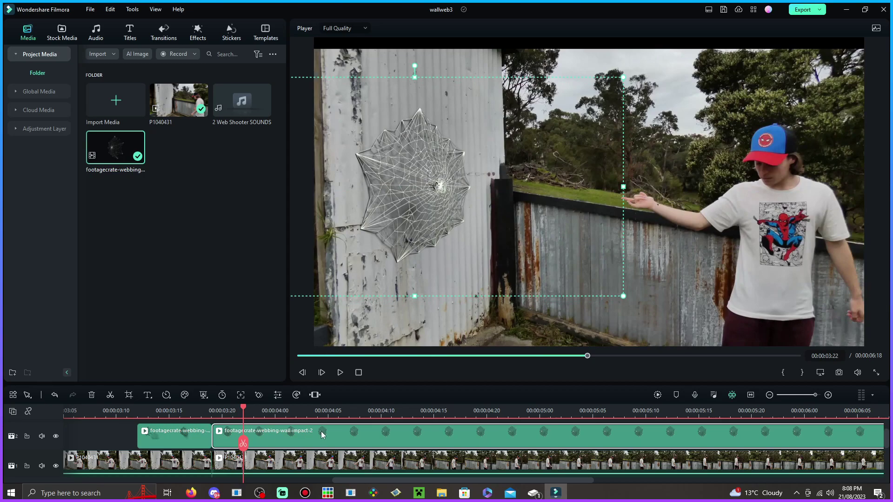
{"action": "key", "text": "ctrl+z"}
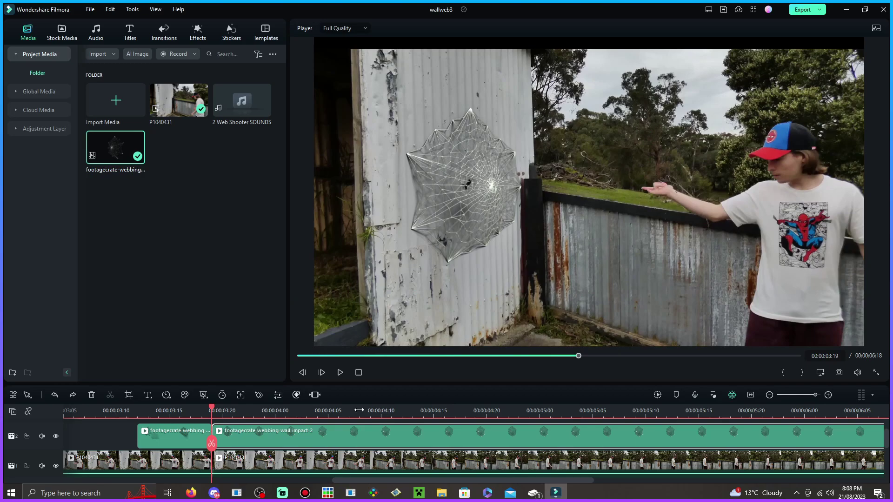
Check the wall's movement with the web track hidden, then show the track and split the web clip and footage at 00:00:04:08
{"action": "left_click", "coordinate": [56, 437]}
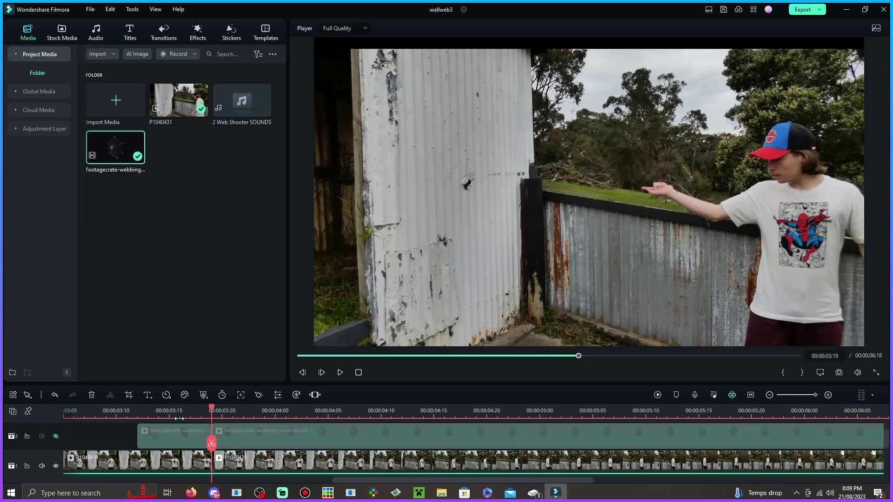
{"action": "left_click", "coordinate": [56, 436]}
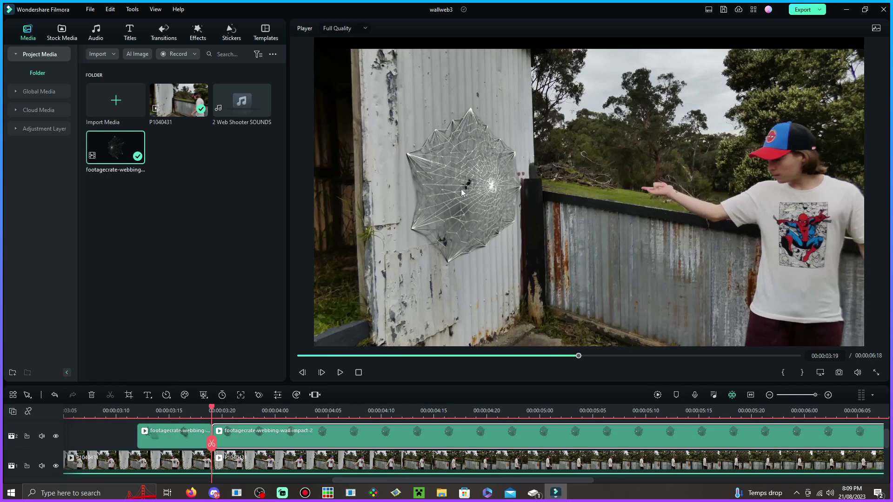
{"action": "left_click", "coordinate": [56, 437]}
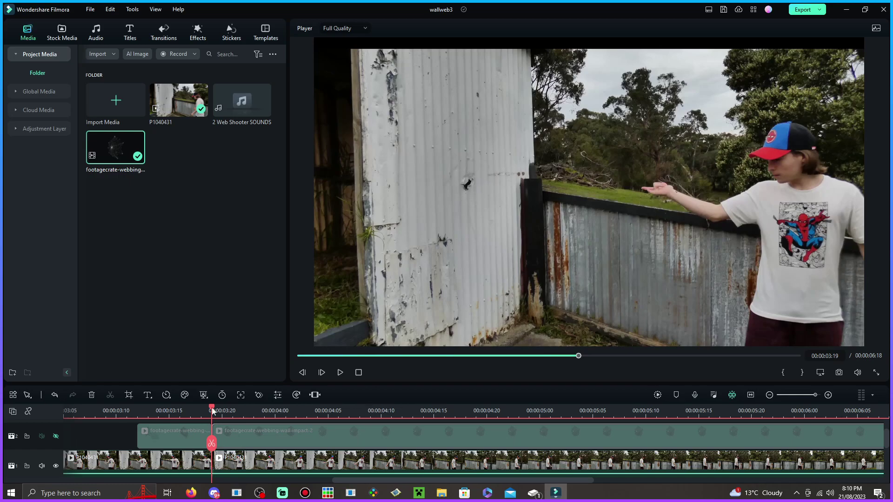
{"action": "left_click_drag", "start_coordinate": [211, 407], "coordinate": [361, 421]}
{"action": "scroll", "coordinate": [376, 452], "scroll_direction": "down", "scroll_amount": 1}
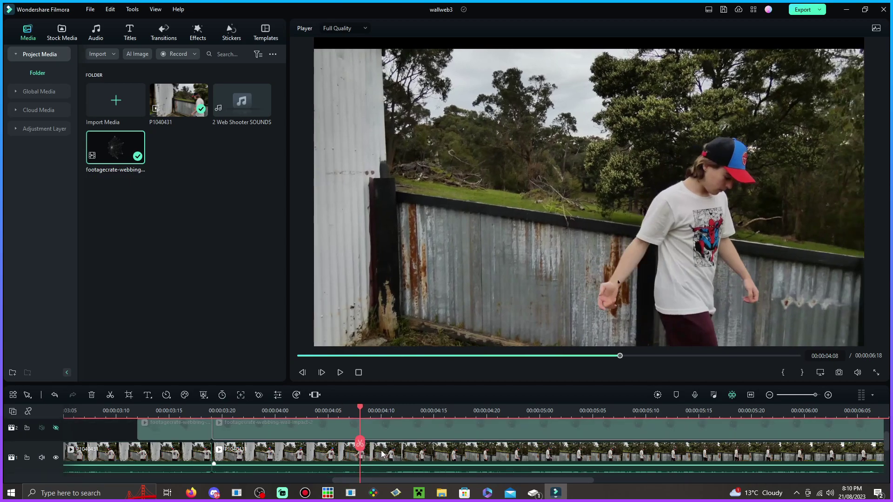
{"action": "scroll", "coordinate": [378, 454], "scroll_direction": "up", "scroll_amount": 2}
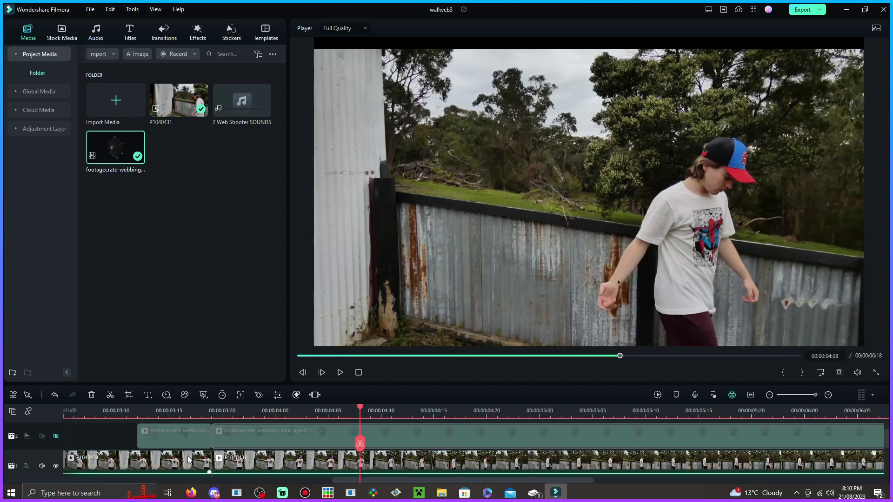
{"action": "left_click", "coordinate": [374, 431]}
{"action": "scroll", "coordinate": [384, 469], "scroll_direction": "down", "scroll_amount": 2}
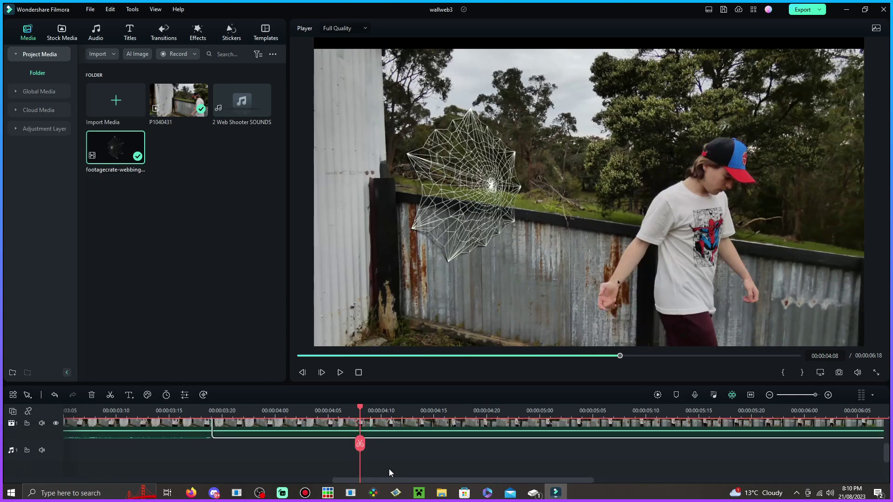
{"action": "left_click", "coordinate": [360, 444]}
{"action": "left_click", "coordinate": [361, 444]}
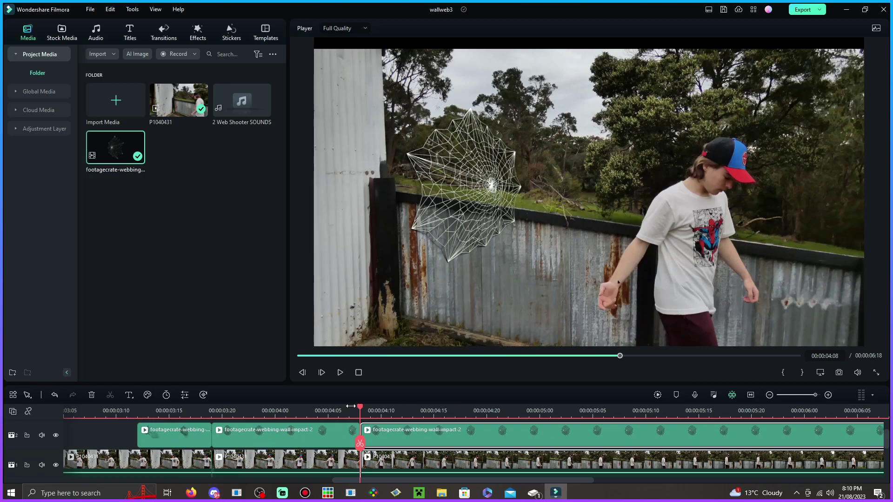
Delete the web clip segment that follows the cut at 00:00:04:08
{"action": "left_click", "coordinate": [191, 412]}
{"action": "scroll", "coordinate": [227, 437], "scroll_direction": "up", "scroll_amount": 1}
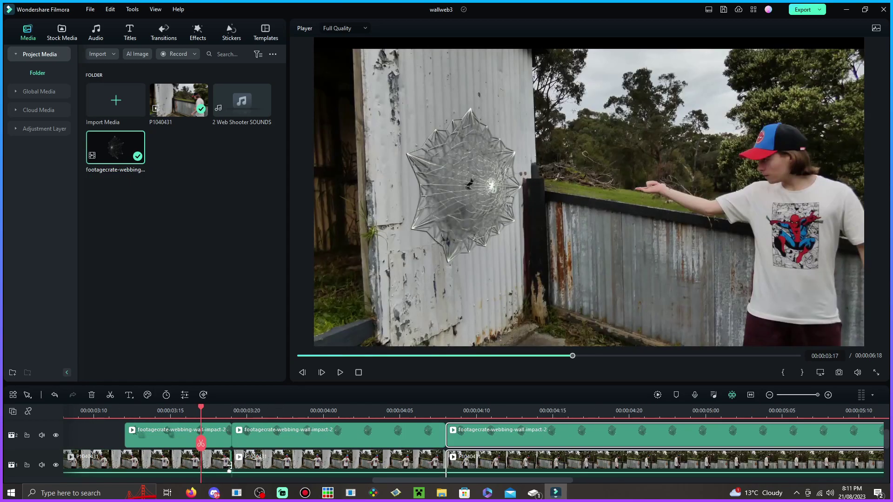
{"action": "left_click_drag", "start_coordinate": [292, 468], "coordinate": [345, 471]}
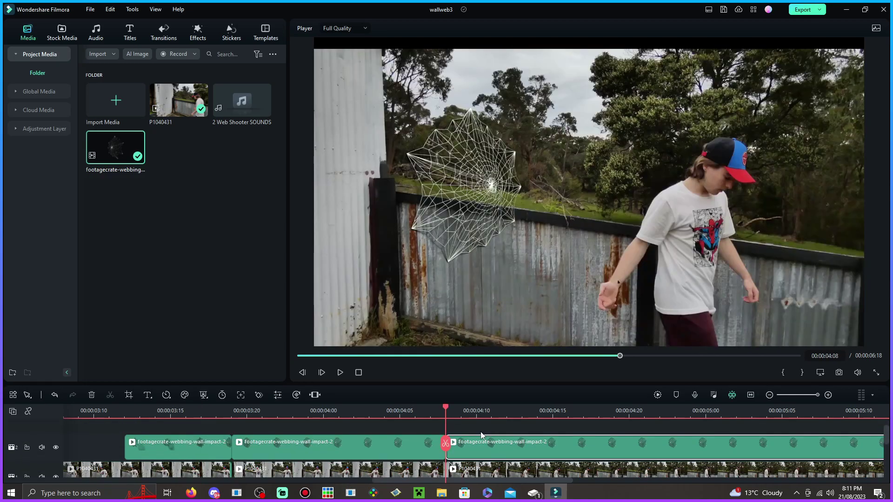
{"action": "left_click", "coordinate": [621, 459]}
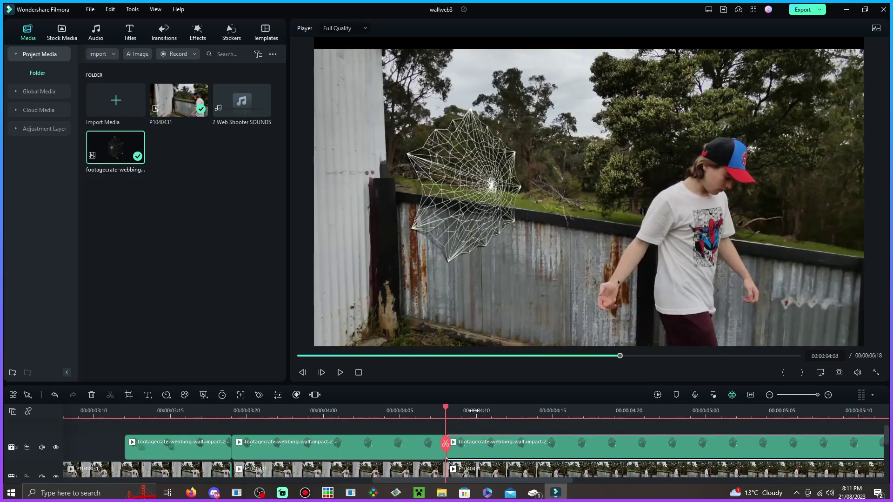
{"action": "scroll", "coordinate": [582, 439], "scroll_direction": "down", "scroll_amount": 1}
{"action": "right_click", "coordinate": [549, 439]}
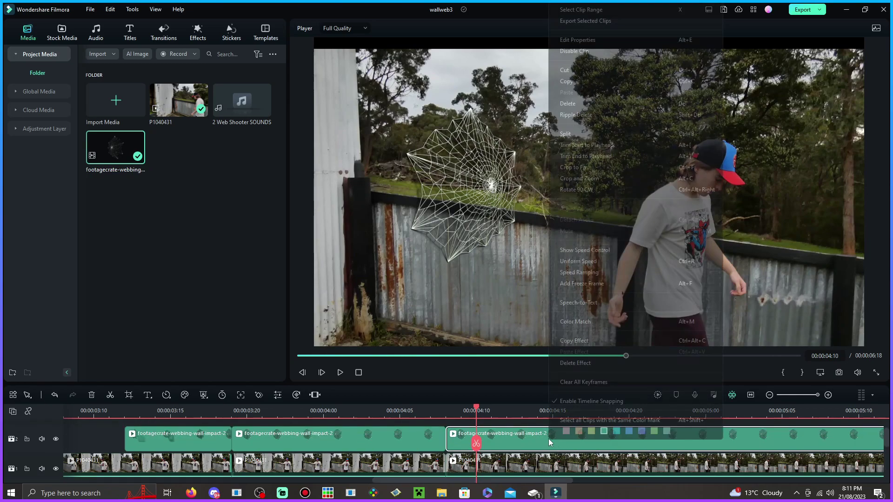
{"action": "left_click", "coordinate": [577, 103]}
Return the playhead to the cut at 00:00:03:19 and hide the web overlay track
{"action": "scroll", "coordinate": [205, 430], "scroll_direction": "up", "scroll_amount": 3}
{"action": "left_click_drag", "start_coordinate": [205, 430], "coordinate": [354, 449]}
{"action": "scroll", "coordinate": [262, 462], "scroll_direction": "down", "scroll_amount": 3}
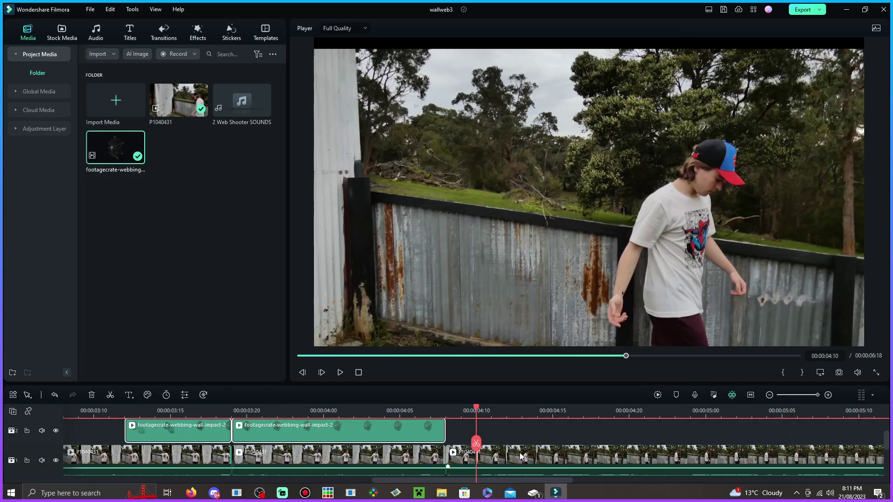
{"action": "key", "text": "Up"}
{"action": "left_click_drag", "start_coordinate": [450, 410], "coordinate": [518, 419]}
{"action": "key", "text": "Up"}
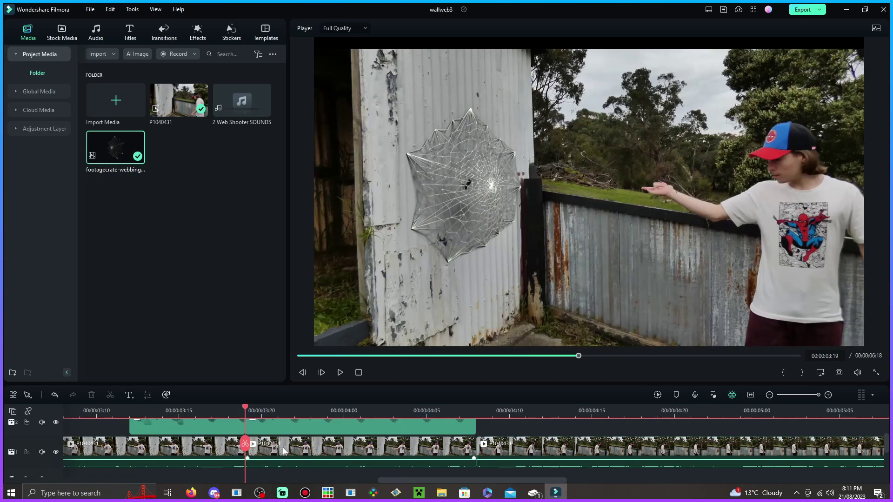
{"action": "scroll", "coordinate": [343, 433], "scroll_direction": "up", "scroll_amount": 2}
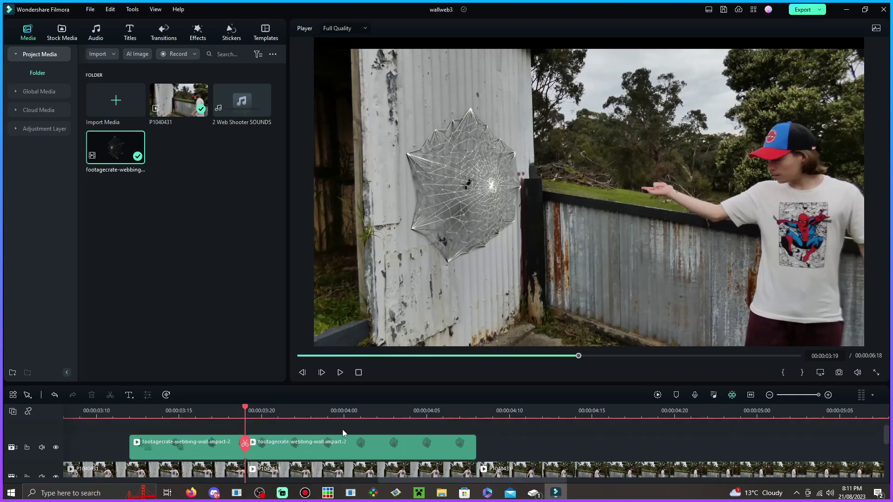
{"action": "left_click", "coordinate": [56, 449]}
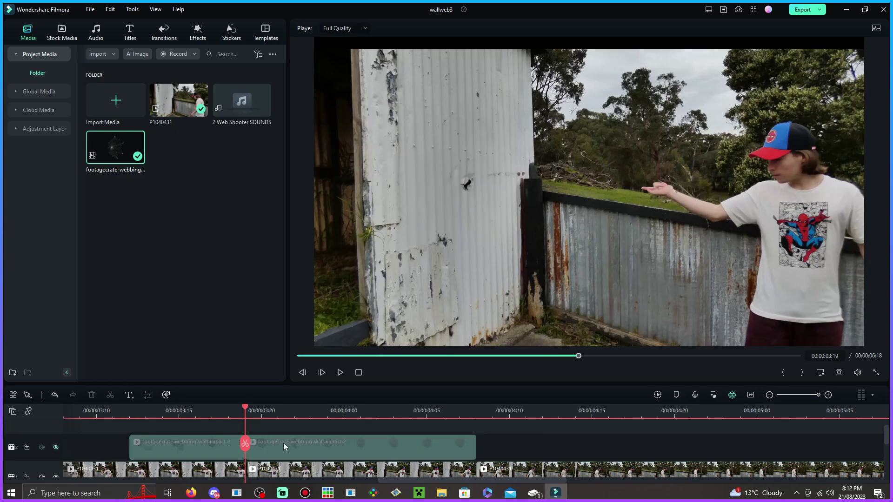
Enable Motion Tracking on the P1040431 footage segment between 00:00:03:19 and 00:00:04:08
{"action": "scroll", "coordinate": [284, 447], "scroll_direction": "down", "scroll_amount": 2}
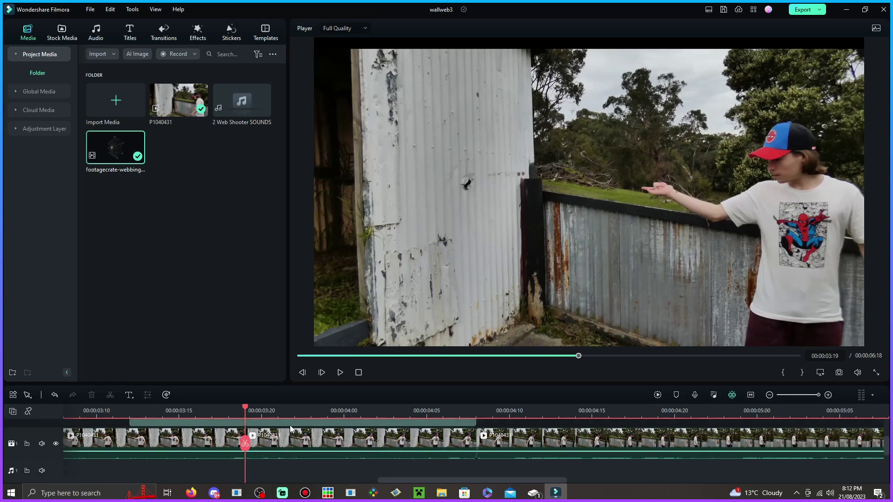
{"action": "left_click", "coordinate": [333, 441]}
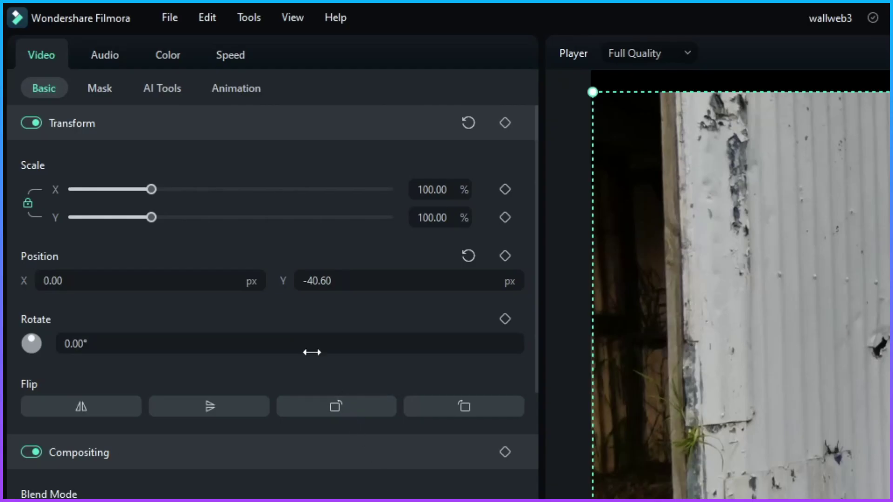
{"action": "left_click", "coordinate": [86, 48]}
{"action": "scroll", "coordinate": [92, 135], "scroll_direction": "down", "scroll_amount": 5}
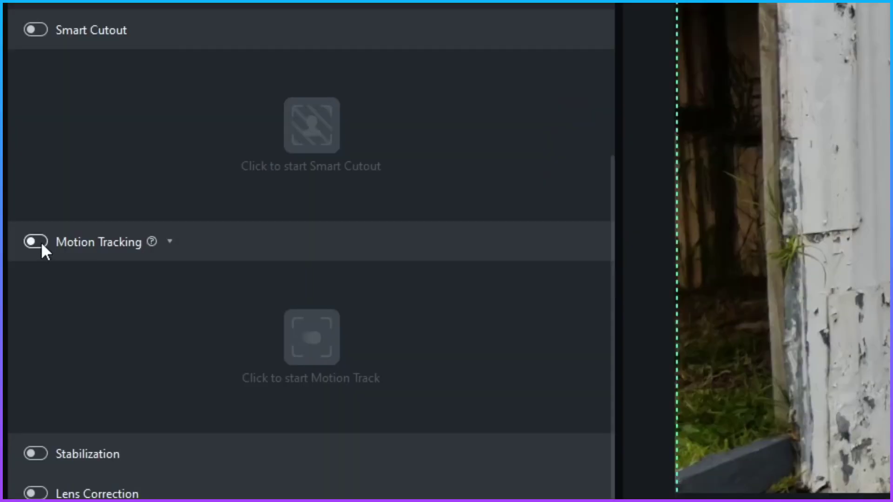
{"action": "left_click", "coordinate": [41, 242]}
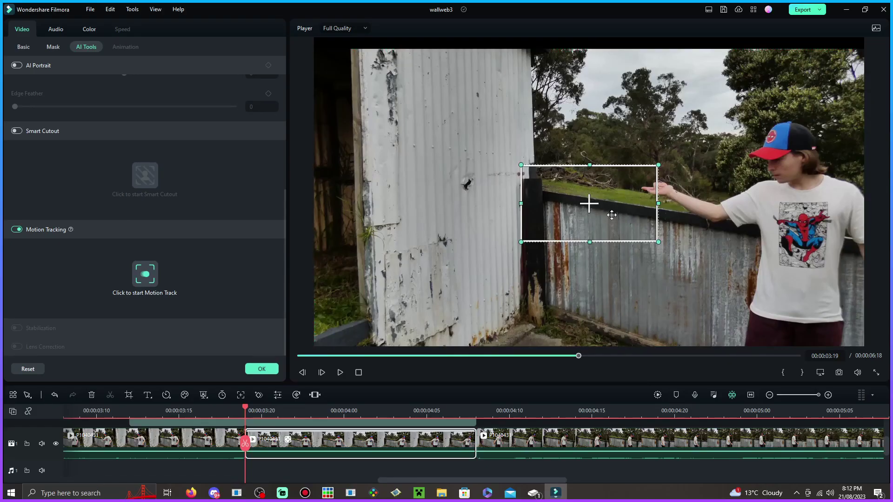
Shrink the motion tracking box and position it around the dark mark on the white corrugated wall
{"action": "left_click_drag", "start_coordinate": [592, 205], "coordinate": [601, 227]}
{"action": "mouse_move", "coordinate": [663, 212]}
{"action": "left_mouse_down"}
{"action": "mouse_move", "coordinate": [622, 212]}
{"action": "mouse_move", "coordinate": [648, 211]}
{"action": "left_mouse_up"}
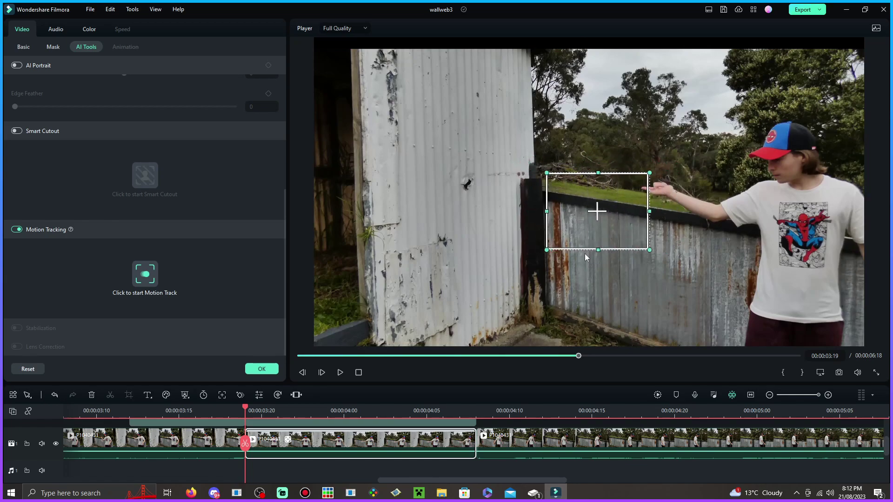
{"action": "left_click_drag", "start_coordinate": [599, 251], "coordinate": [495, 209]}
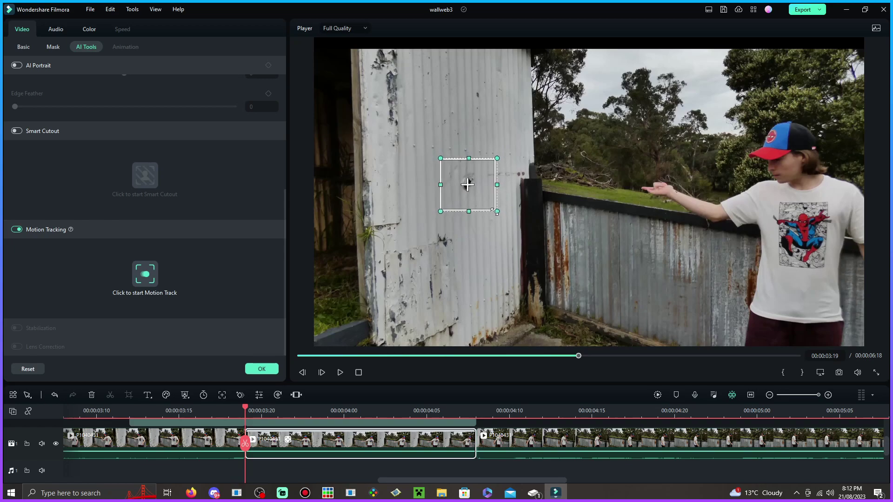
Try the tracking box on a plain part of the wall, then enlarged and placed over the person
{"action": "left_click_drag", "start_coordinate": [467, 182], "coordinate": [478, 230]}
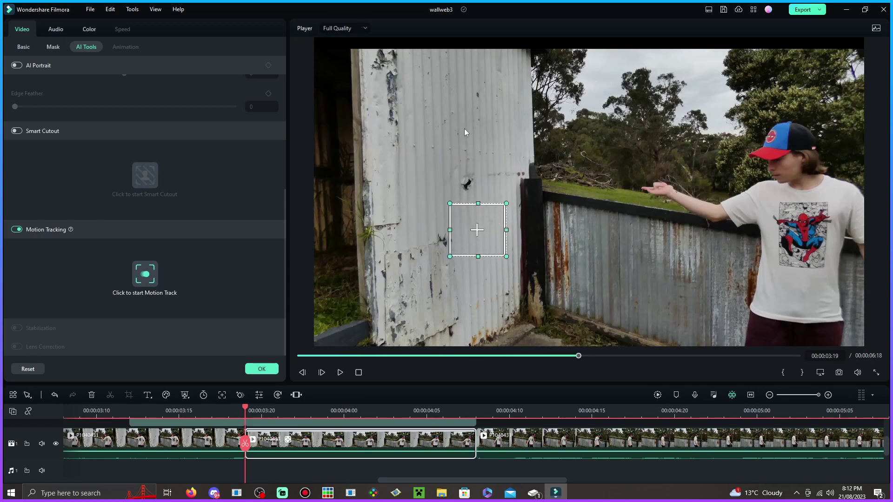
{"action": "left_click_drag", "start_coordinate": [507, 256], "coordinate": [580, 335]}
{"action": "left_click_drag", "start_coordinate": [503, 276], "coordinate": [804, 266]}
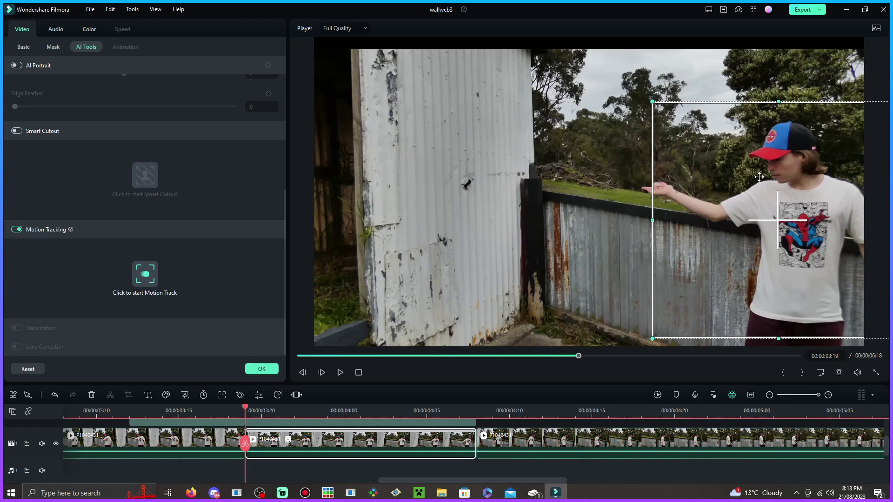
Shrink the tracking box back around the dark mark on the wall and run the motion track
{"action": "left_click_drag", "start_coordinate": [791, 214], "coordinate": [602, 197]}
{"action": "left_click_drag", "start_coordinate": [716, 84], "coordinate": [616, 180]}
{"action": "left_click_drag", "start_coordinate": [594, 209], "coordinate": [486, 194]}
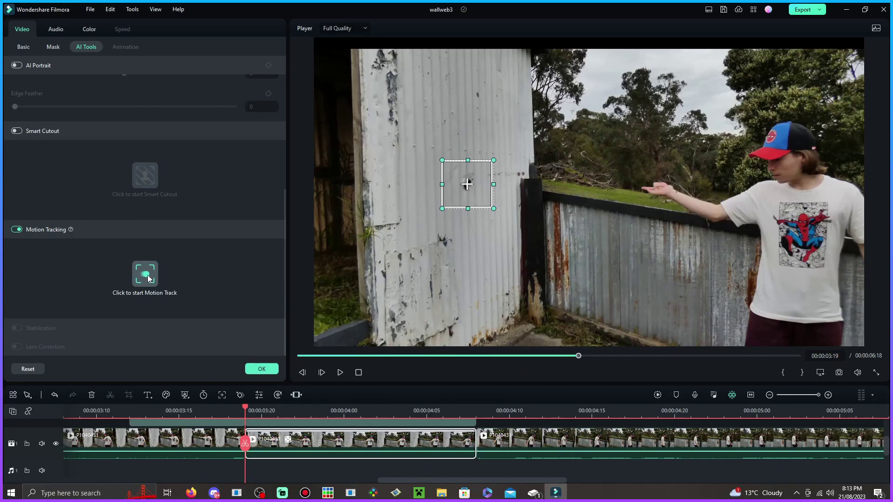
{"action": "left_click", "coordinate": [259, 222]}
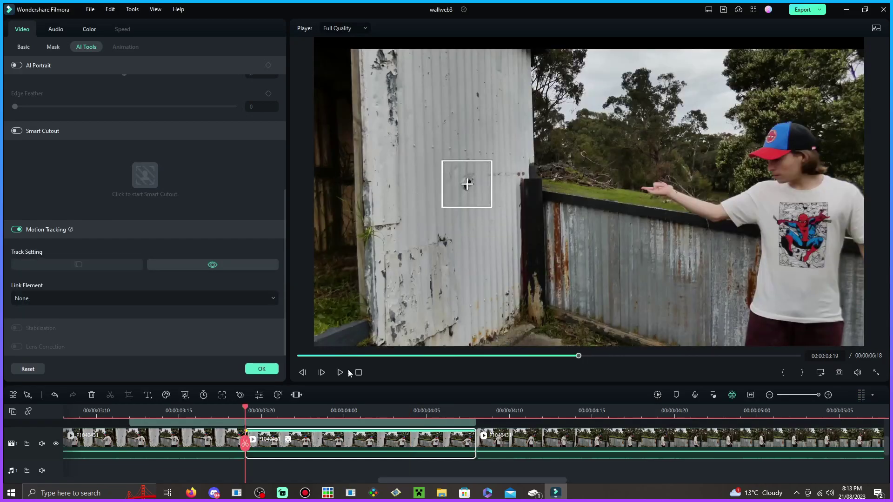
Scrub through the tracked segment, return to 00:00:03:19, and link the footagecrate-webbing clip to the motion track
{"action": "left_click", "coordinate": [261, 413]}
{"action": "left_click_drag", "start_coordinate": [269, 414], "coordinate": [361, 414]}
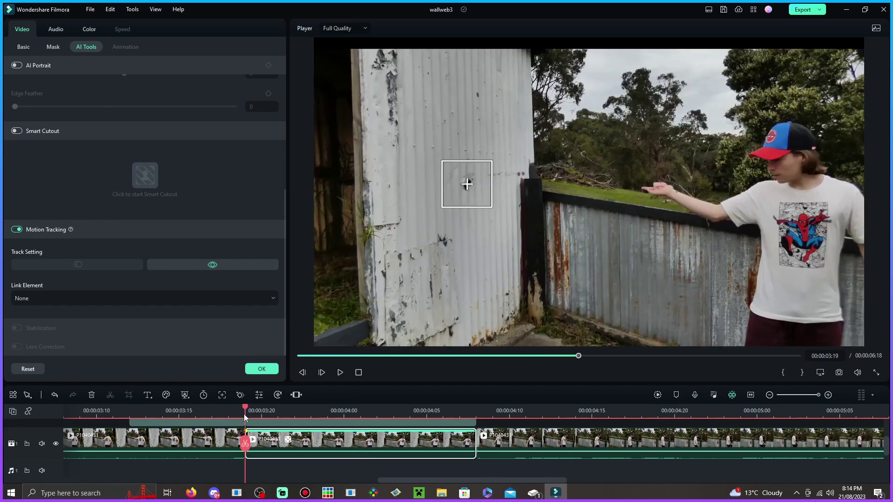
{"action": "left_click", "coordinate": [245, 411]}
{"action": "left_click", "coordinate": [259, 414]}
{"action": "mouse_move", "coordinate": [259, 414]}
{"action": "left_mouse_down"}
{"action": "mouse_move", "coordinate": [460, 421]}
{"action": "mouse_move", "coordinate": [251, 415]}
{"action": "left_mouse_up"}
{"action": "scroll", "coordinate": [286, 444], "scroll_direction": "up", "scroll_amount": 2}
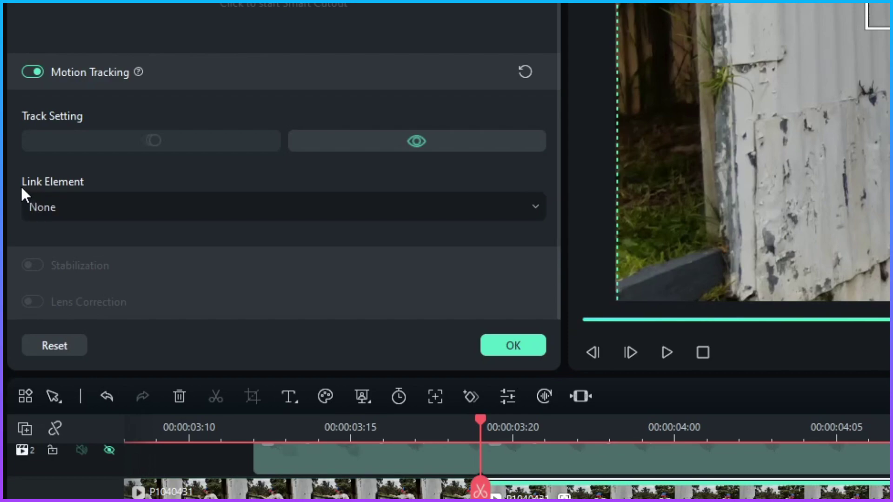
{"action": "left_click", "coordinate": [528, 209]}
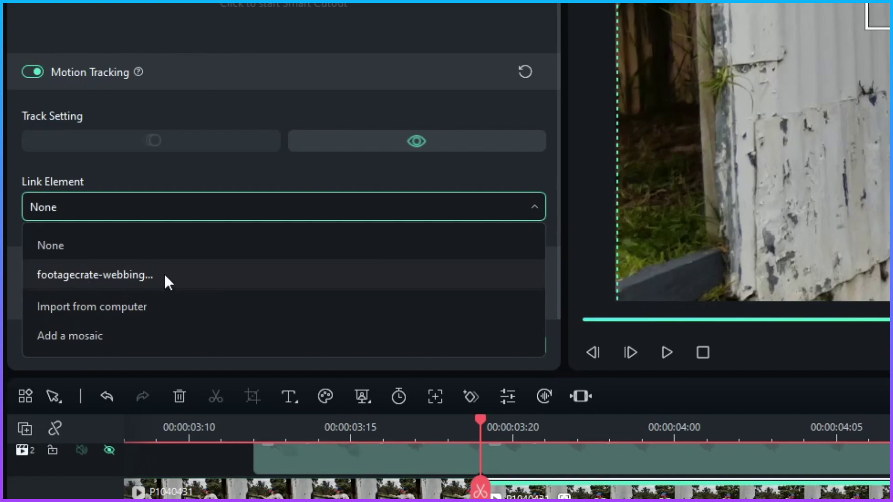
{"action": "left_click", "coordinate": [147, 274]}
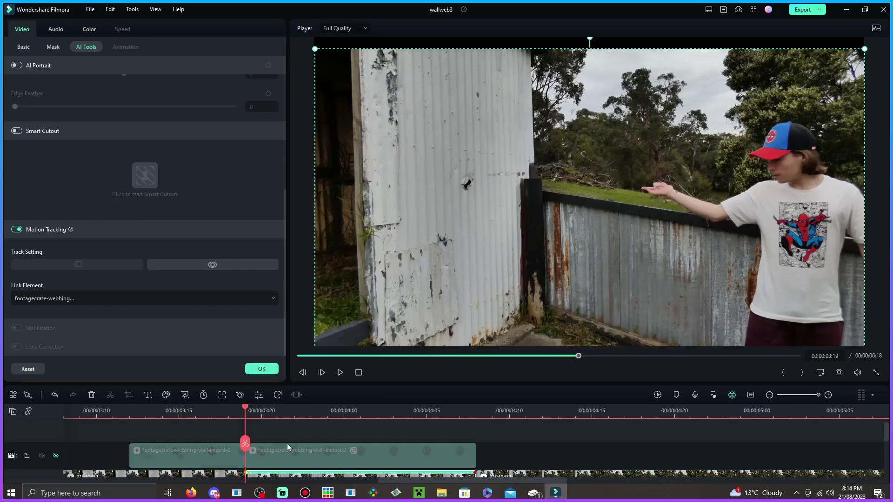
Show the web overlay track, play the linked web briefly, and return the playhead to 00:00:03:19
{"action": "left_click", "coordinate": [56, 457]}
{"action": "scroll", "coordinate": [55, 460], "scroll_direction": "down", "scroll_amount": 1}
{"action": "left_click", "coordinate": [341, 373]}
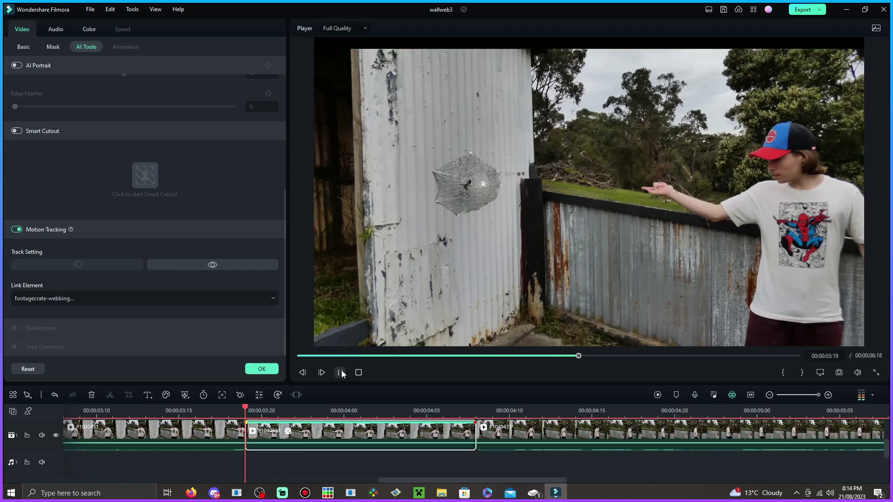
{"action": "left_click", "coordinate": [341, 373]}
{"action": "left_click", "coordinate": [246, 412]}
{"action": "scroll", "coordinate": [275, 427], "scroll_direction": "up", "scroll_amount": 1}
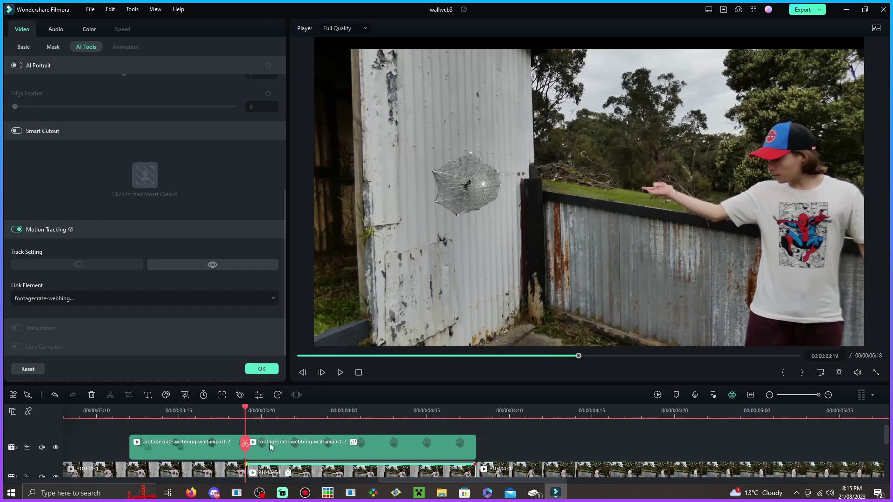
Scale the linked web clip to about 74.58% by 71.40%, place it over the wall's dark mark, and compare it with the preceding frame
{"action": "left_click", "coordinate": [285, 437]}
{"action": "left_click_drag", "start_coordinate": [593, 230], "coordinate": [746, 350]}
{"action": "left_click_drag", "start_coordinate": [525, 232], "coordinate": [452, 186]}
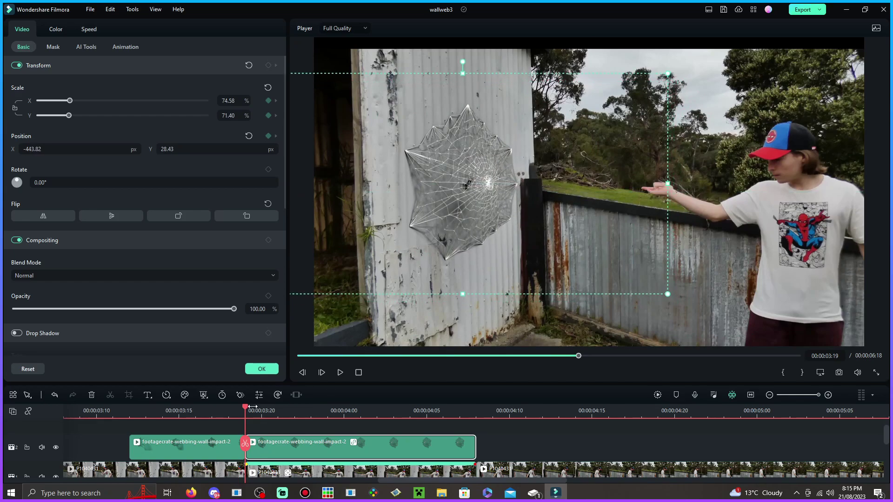
{"action": "left_click", "coordinate": [236, 406]}
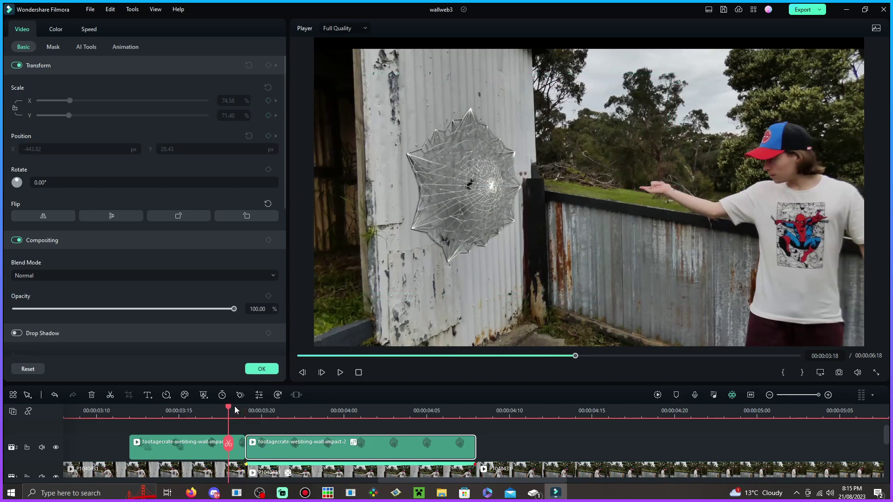
{"action": "left_click", "coordinate": [230, 404]}
{"action": "left_click", "coordinate": [237, 405]}
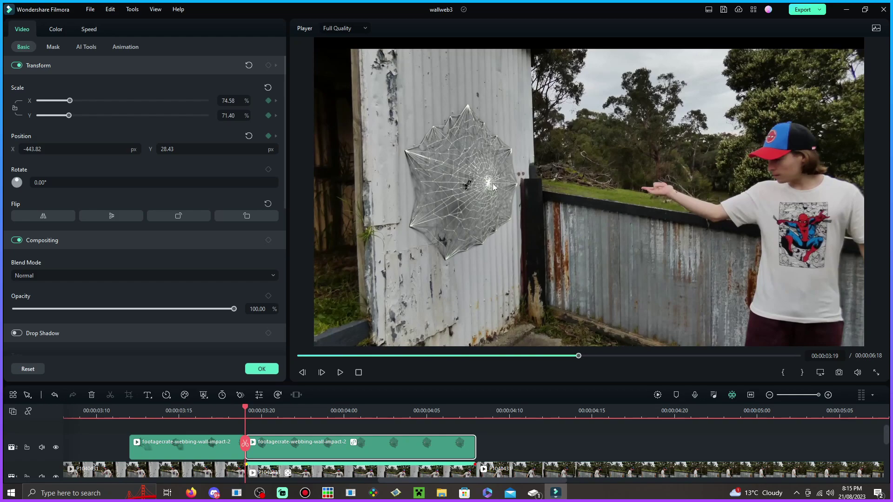
Match the linked web to the preceding frame with scale 74.33% by 70.20% and position X -441.39, Y 18.69
{"action": "left_click_drag", "start_coordinate": [464, 73], "coordinate": [464, 77]}
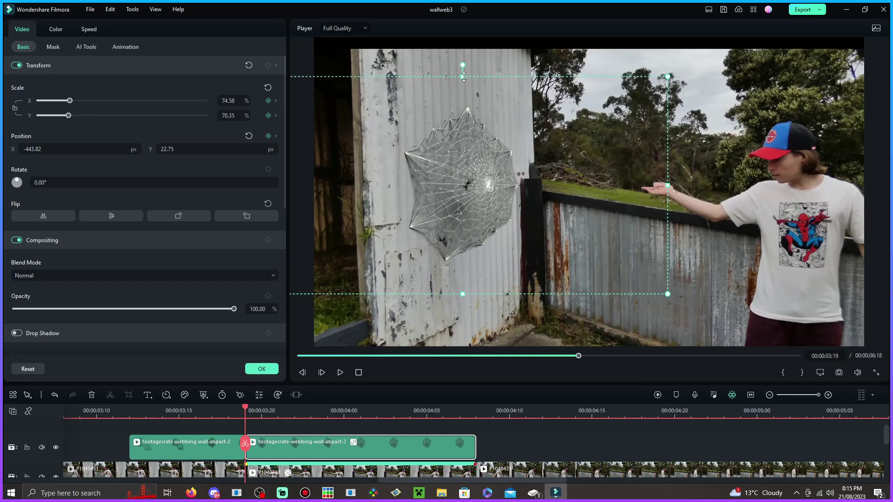
{"action": "left_click_drag", "start_coordinate": [667, 186], "coordinate": [665, 186]}
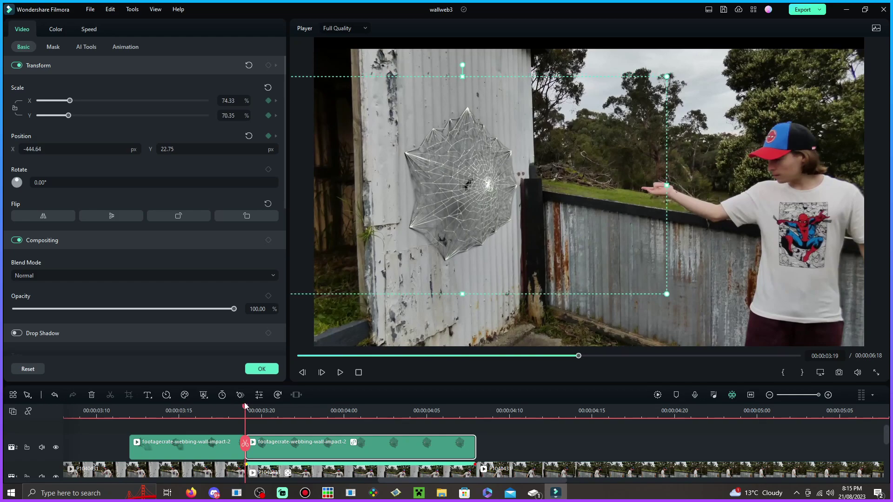
{"action": "left_click", "coordinate": [234, 406]}
{"action": "left_click", "coordinate": [245, 407]}
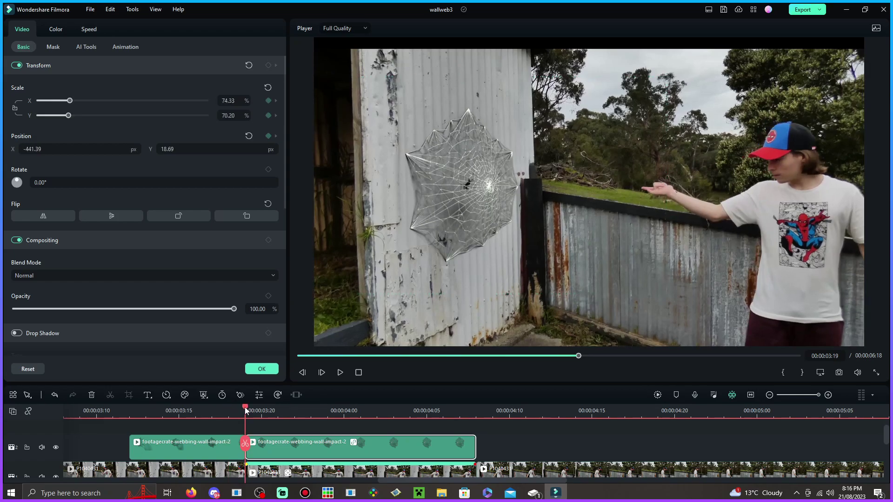
{"action": "left_click", "coordinate": [233, 408]}
{"action": "left_click", "coordinate": [240, 408]}
{"action": "left_click", "coordinate": [230, 411]}
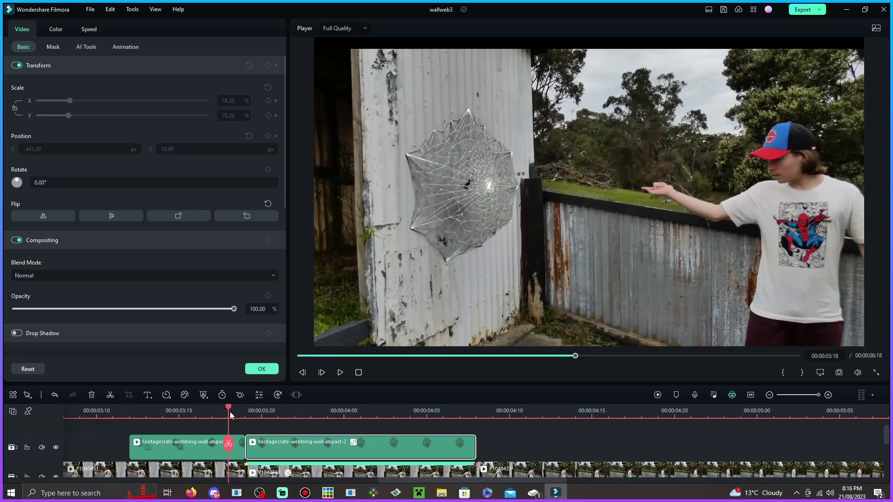
{"action": "left_click", "coordinate": [245, 413]}
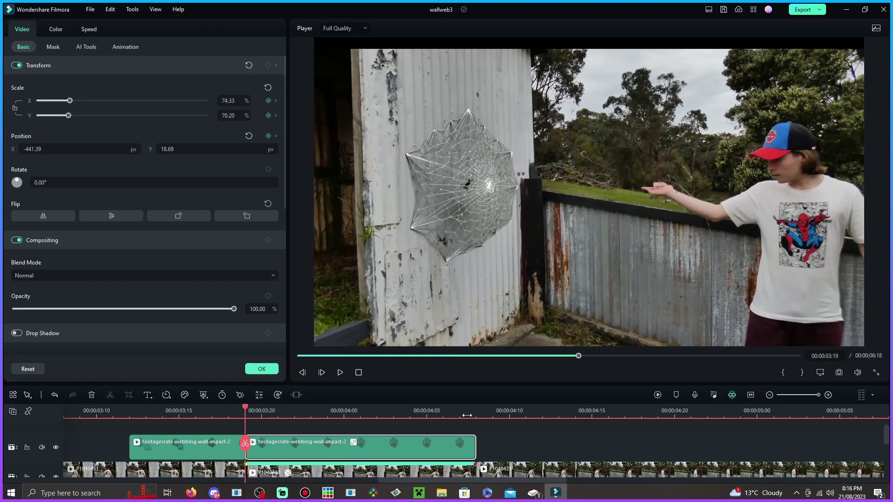
Play and scrub the tracked segment from 00:00:03:19 to check how the web follows the wall
{"action": "scroll", "coordinate": [455, 435], "scroll_direction": "down", "scroll_amount": 1}
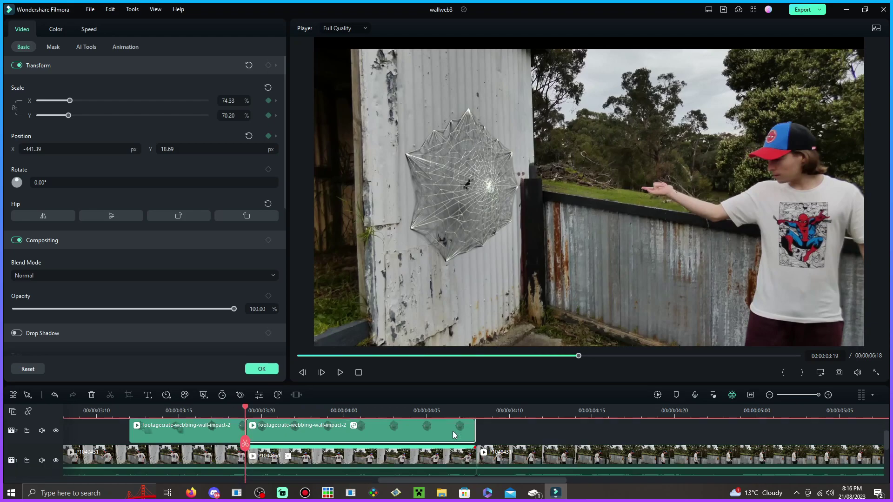
{"action": "left_click", "coordinate": [340, 373]}
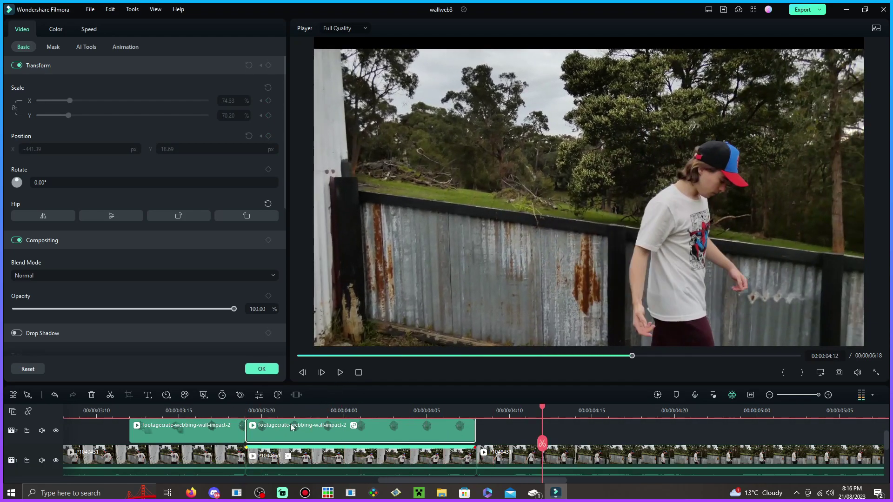
{"action": "left_click", "coordinate": [246, 413]}
{"action": "left_click_drag", "start_coordinate": [246, 412], "coordinate": [406, 429]}
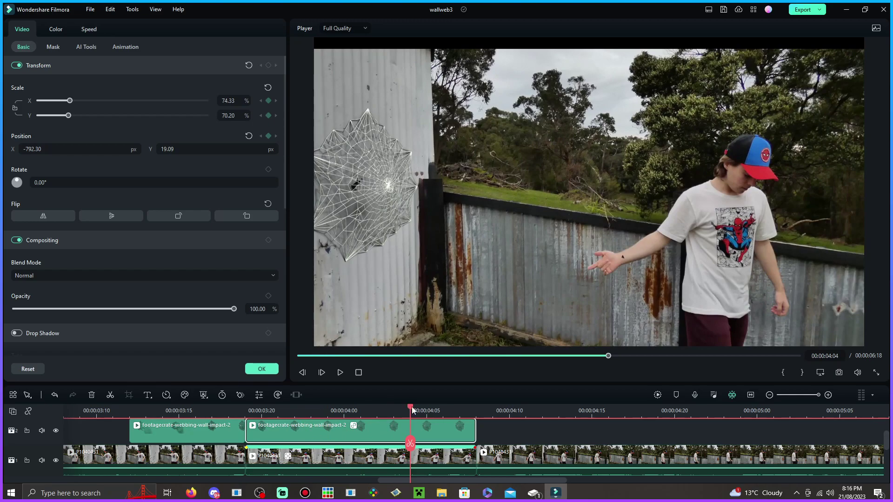
{"action": "left_click_drag", "start_coordinate": [419, 412], "coordinate": [394, 416]}
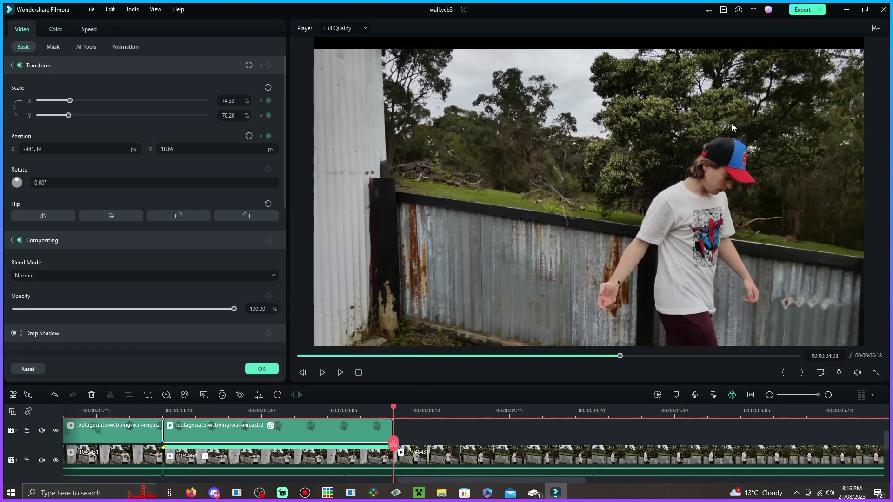
Extend the web clip past 00:00:04:08, split it there, and lengthen the new segment to just before 00:00:05:00
{"action": "left_click_drag", "start_coordinate": [431, 481], "coordinate": [440, 483]}
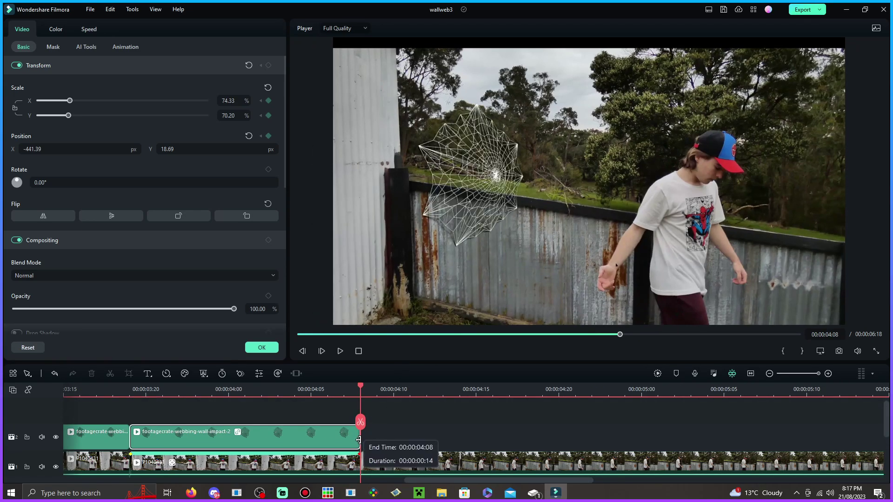
{"action": "left_click_drag", "start_coordinate": [359, 440], "coordinate": [372, 442]}
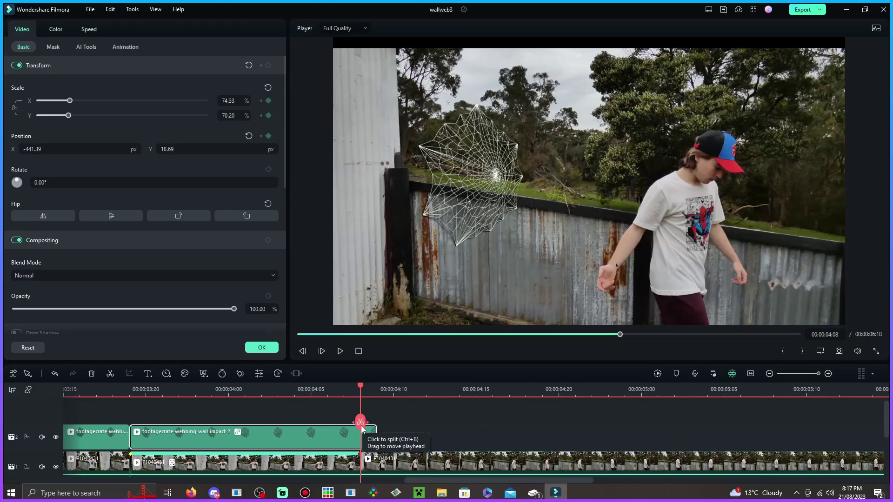
{"action": "left_click", "coordinate": [361, 423]}
{"action": "scroll", "coordinate": [400, 421], "scroll_direction": "down", "scroll_amount": 2}
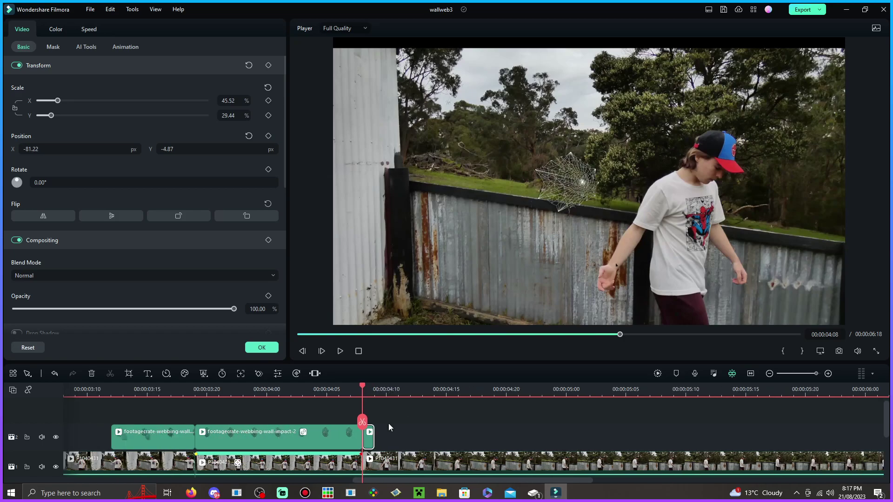
{"action": "left_click_drag", "start_coordinate": [373, 436], "coordinate": [553, 436]}
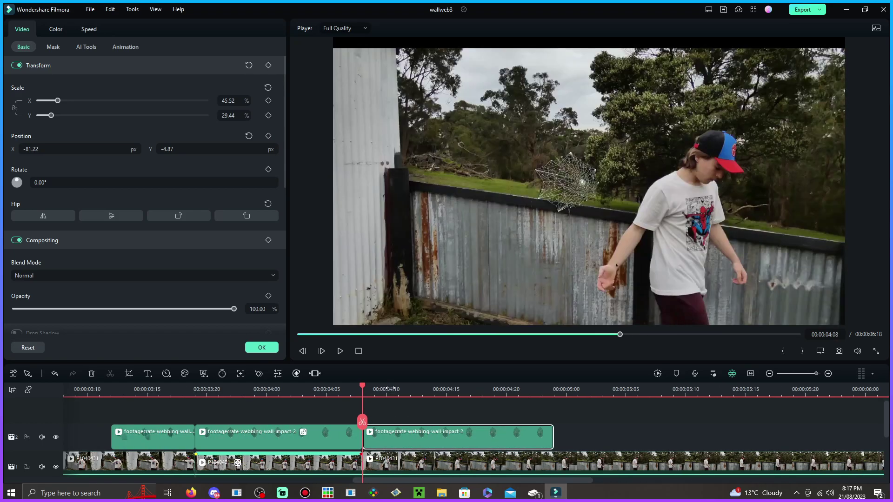
Match the new web segment to the tracked web at 00:00:04:08 with scale 75.10% by 71.77% and position X -980.63, Y 18.38
{"action": "scroll", "coordinate": [390, 389], "scroll_direction": "up", "scroll_amount": 1}
{"action": "left_click_drag", "start_coordinate": [570, 225], "coordinate": [570, 325]}
{"action": "left_click_drag", "start_coordinate": [514, 235], "coordinate": [371, 191]}
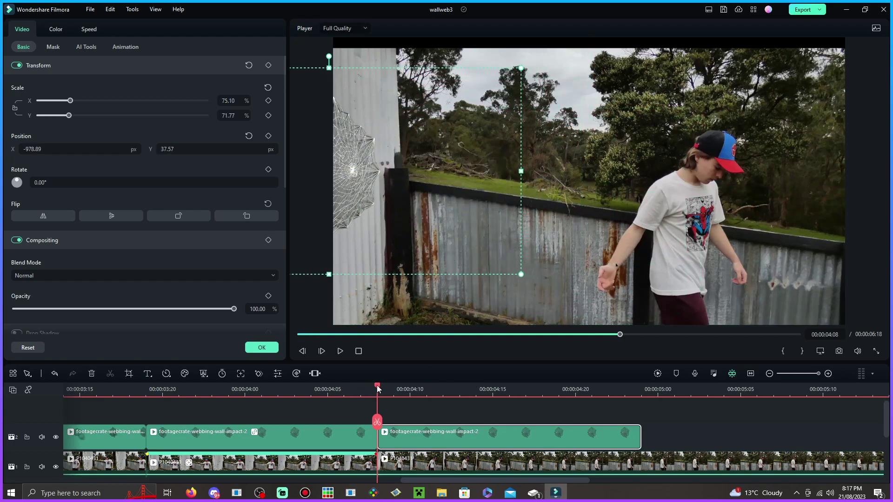
{"action": "left_click_drag", "start_coordinate": [375, 386], "coordinate": [362, 392]}
{"action": "key", "text": "Right"}
{"action": "key", "text": "Left"}
{"action": "key", "text": "Right"}
{"action": "left_click_drag", "start_coordinate": [387, 169], "coordinate": [387, 182]}
{"action": "left_click_drag", "start_coordinate": [438, 482], "coordinate": [457, 483]}
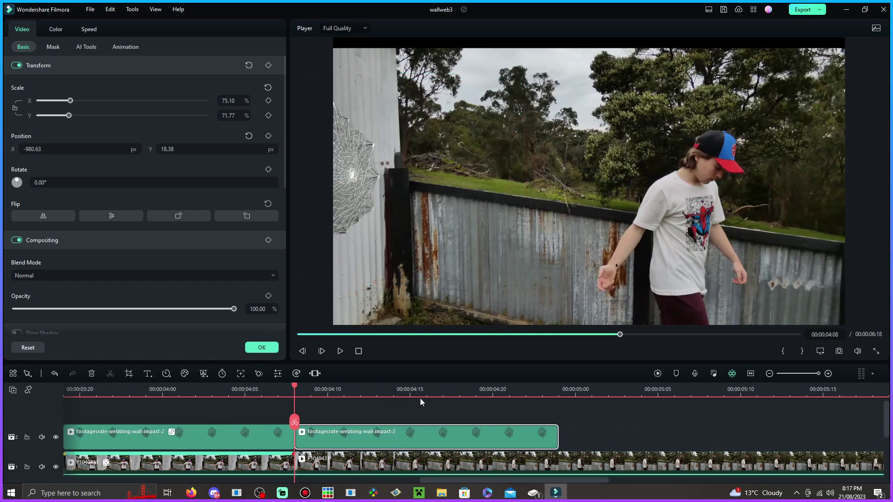
Keyframe the new web segment at 00:00:04:08, and at 00:00:04:09 move it to X -1031.25, Y 20.13
{"action": "left_click", "coordinate": [344, 440]}
{"action": "left_click", "coordinate": [259, 374]}
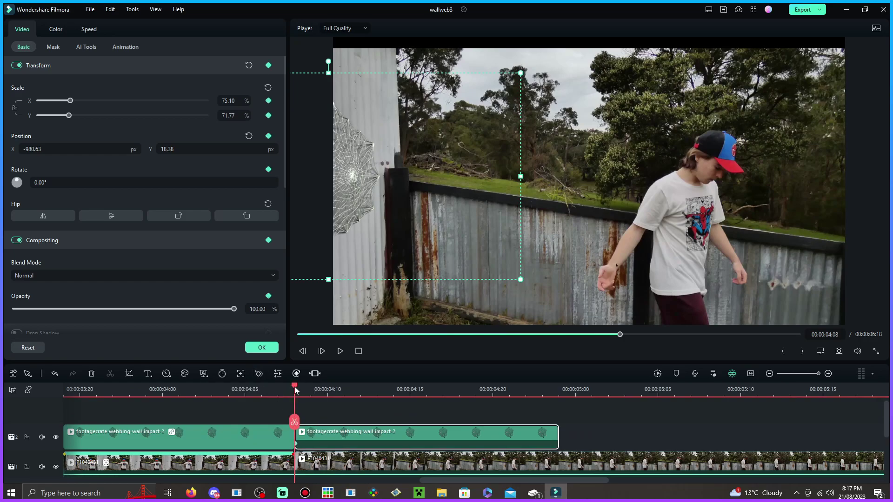
{"action": "left_click", "coordinate": [311, 390]}
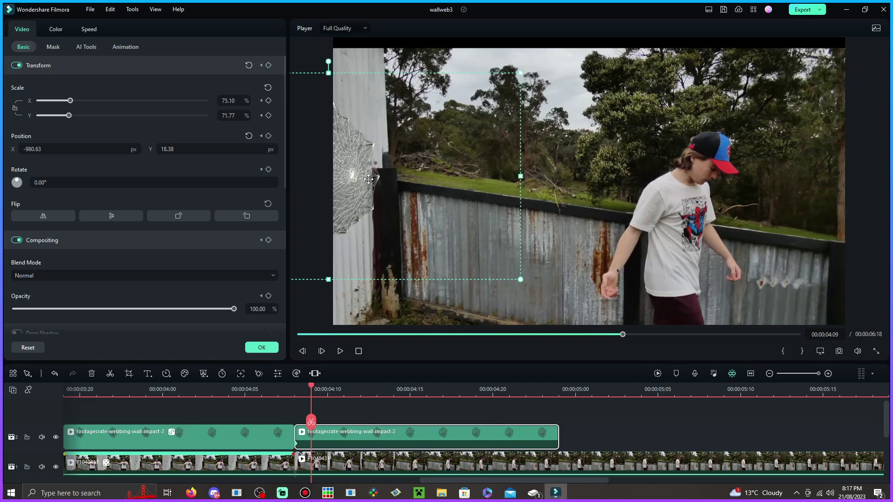
{"action": "left_click_drag", "start_coordinate": [370, 180], "coordinate": [362, 175]}
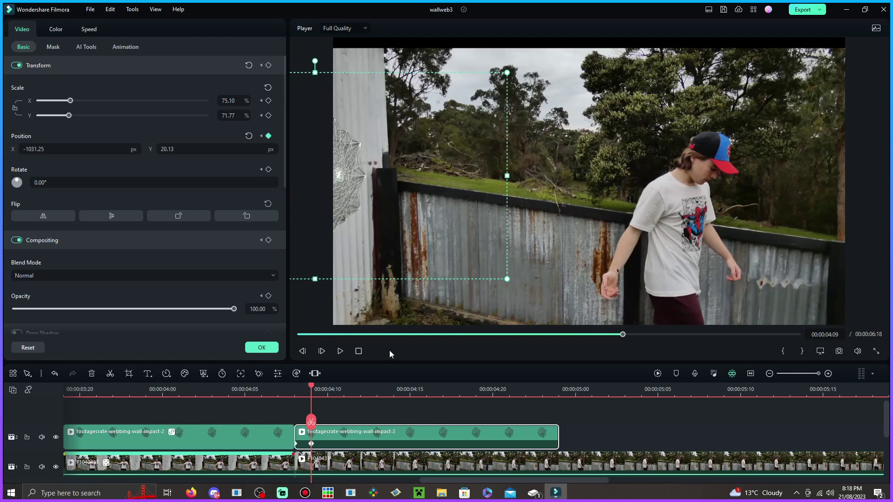
Check the web's movement across the cut at 00:00:04:08 and advance the playhead to 00:00:04:10
{"action": "scroll", "coordinate": [279, 419], "scroll_direction": "down", "scroll_amount": 2}
{"action": "left_click_drag", "start_coordinate": [199, 393], "coordinate": [280, 399]}
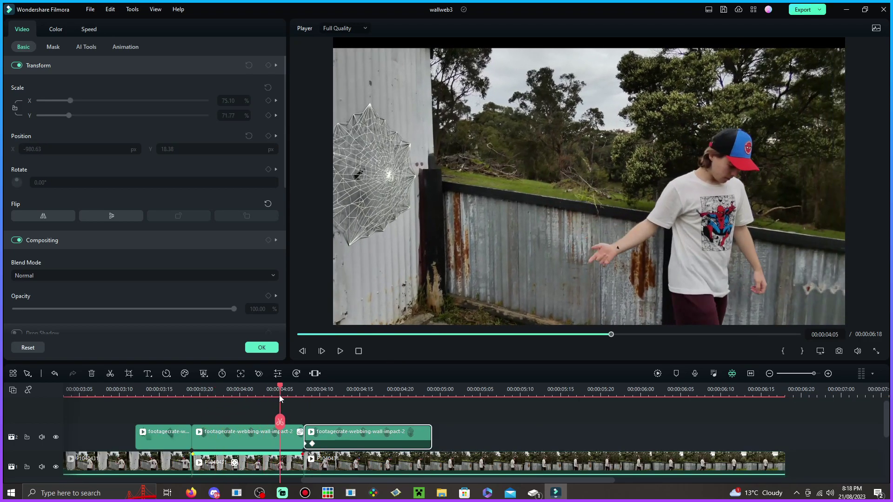
{"action": "left_click", "coordinate": [304, 391]}
{"action": "scroll", "coordinate": [341, 391], "scroll_direction": "up", "scroll_amount": 2}
{"action": "left_click_drag", "start_coordinate": [313, 386], "coordinate": [345, 389]}
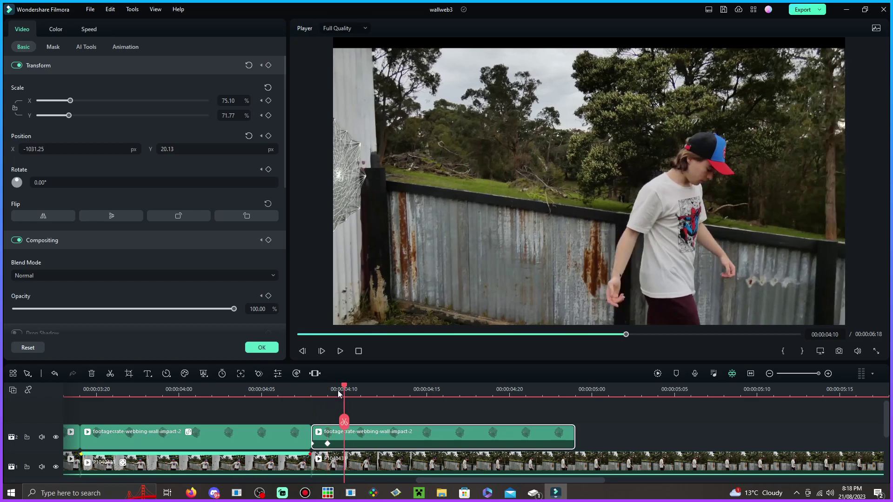
Keyframe the web along the wall to X -1123.20, Y 21.87, split its clip at 00:00:04:13 and delete the remainder
{"action": "left_click_drag", "start_coordinate": [359, 185], "coordinate": [345, 185]}
{"action": "left_click_drag", "start_coordinate": [344, 389], "coordinate": [393, 390]}
{"action": "left_click", "coordinate": [395, 422]}
{"action": "right_click", "coordinate": [438, 436]}
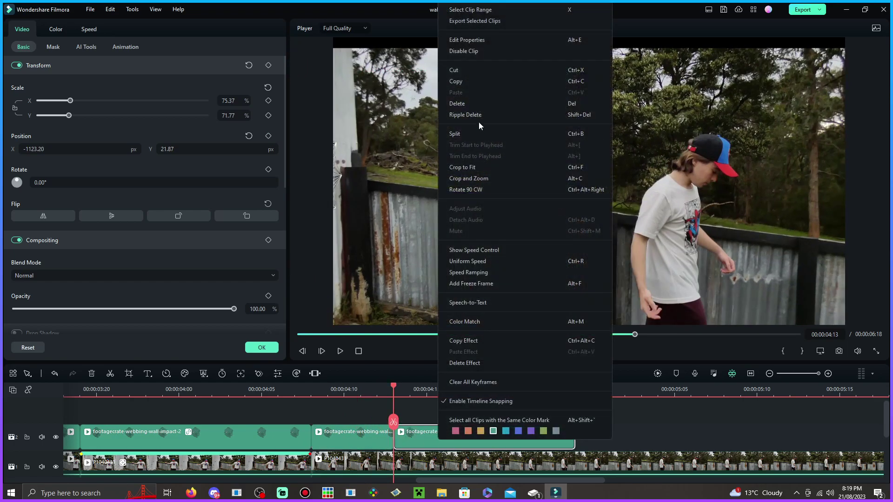
{"action": "left_click", "coordinate": [474, 101]}
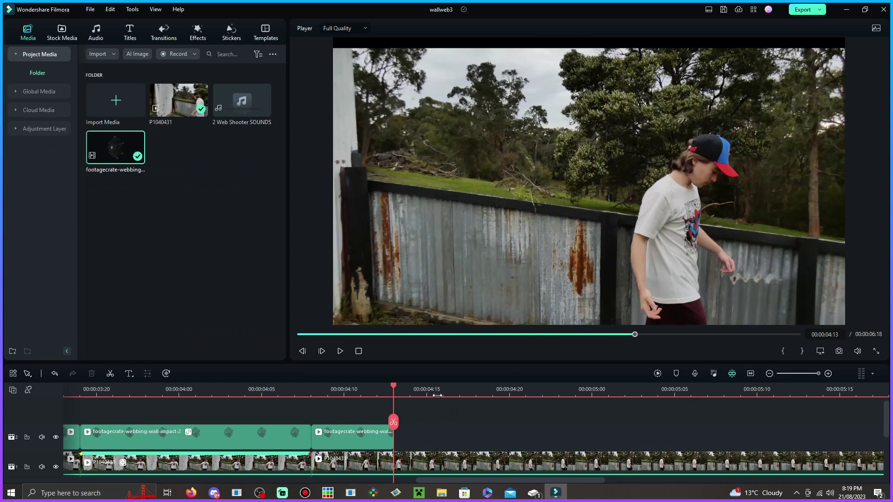
Play back the manually keyframed web segment from 00:00:04:08 to check that it follows the wall out of frame
{"action": "left_click", "coordinate": [344, 391]}
{"action": "key", "text": "Left"}
{"action": "key", "text": "Left"}
{"action": "left_click", "coordinate": [327, 131]}
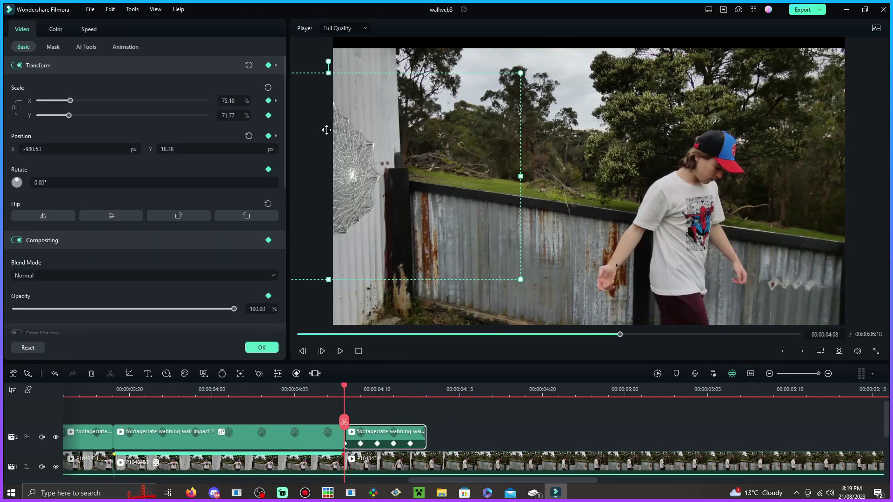
{"action": "left_click", "coordinate": [344, 351]}
{"action": "left_click", "coordinate": [340, 351]}
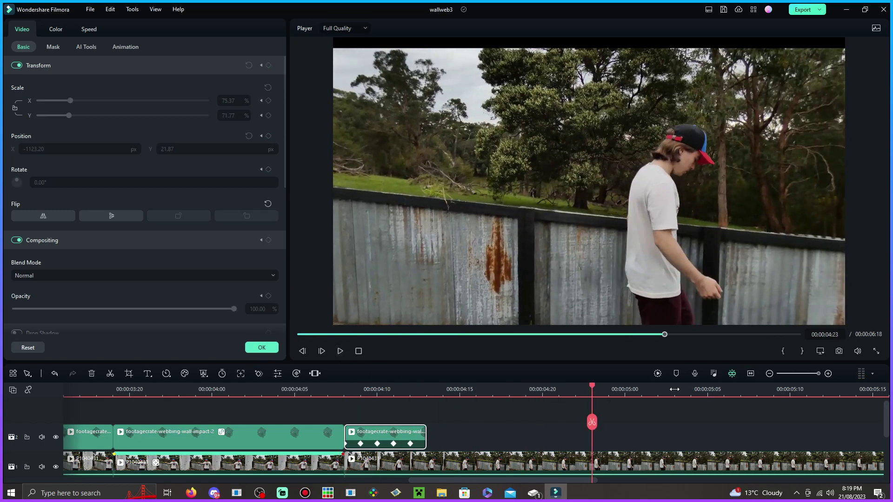
Play the complete web effect from 00:00:03:06, before the web leaves the hand, through the end of the web clips
{"action": "scroll", "coordinate": [678, 389], "scroll_direction": "down", "scroll_amount": 3}
{"action": "left_click", "coordinate": [331, 391]}
{"action": "left_click", "coordinate": [287, 391]}
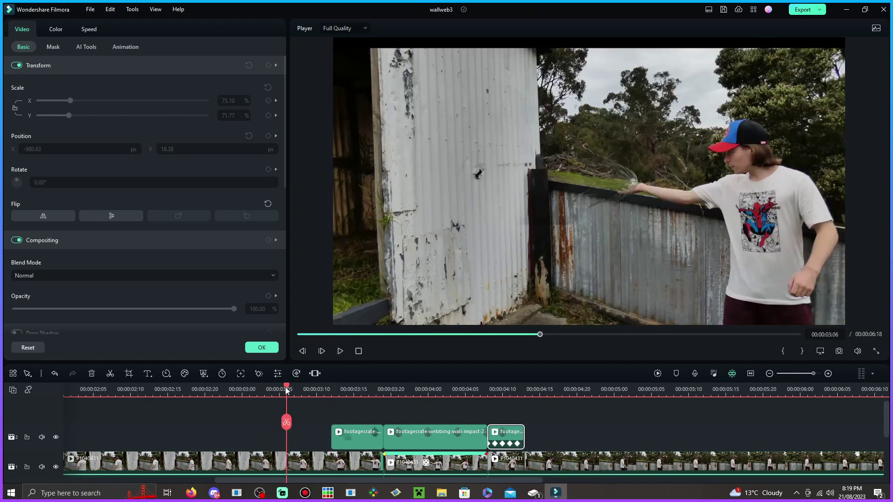
{"action": "left_click", "coordinate": [341, 352]}
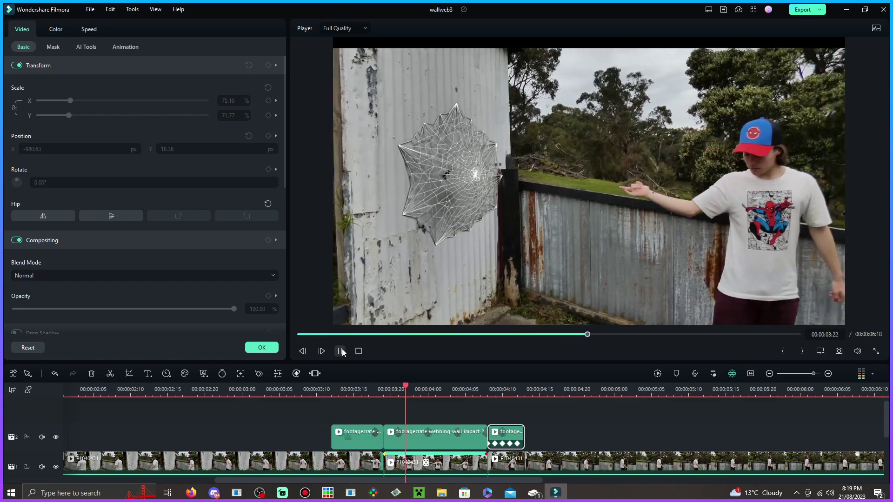
{"action": "left_click", "coordinate": [341, 351]}
Scrub through the web impact around 00:00:03:19 and on through the tracked and keyframed segments to 00:00:04:17
{"action": "left_click", "coordinate": [381, 391]}
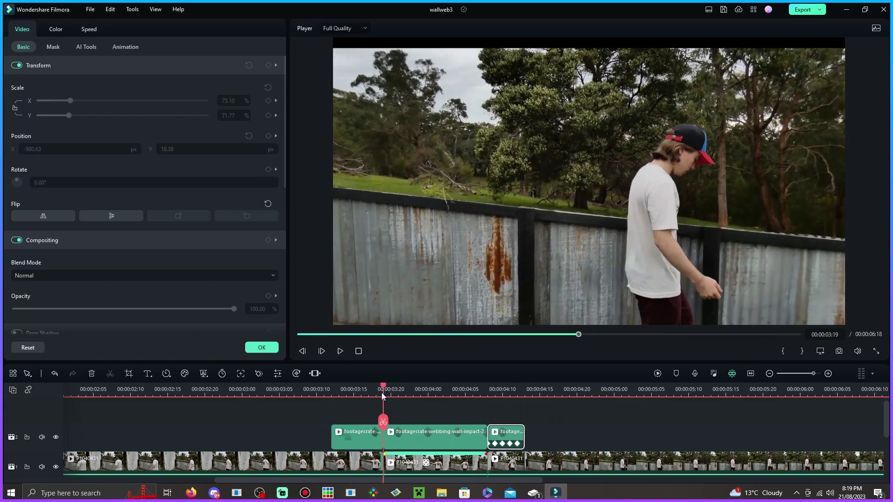
{"action": "left_click", "coordinate": [389, 390]}
{"action": "left_click_drag", "start_coordinate": [389, 390], "coordinate": [408, 394]}
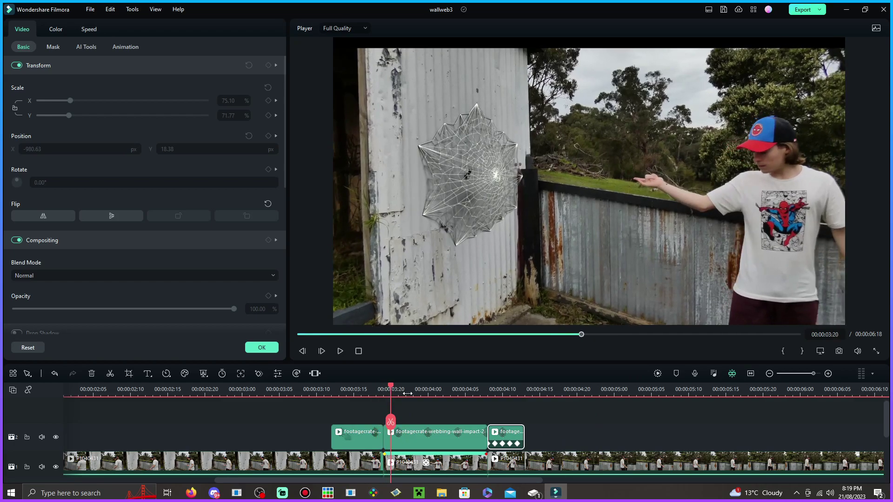
{"action": "left_click_drag", "start_coordinate": [307, 391], "coordinate": [552, 401]}
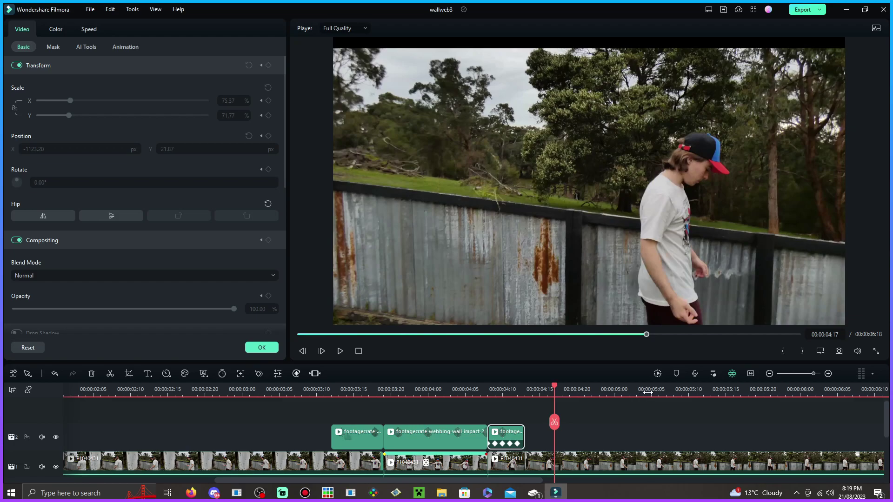
Bring the empty audio track beneath the footage into view with the full clip range visible on the timeline
{"action": "scroll", "coordinate": [581, 437], "scroll_direction": "down", "scroll_amount": 2}
{"action": "scroll", "coordinate": [511, 447], "scroll_direction": "down", "scroll_amount": 3}
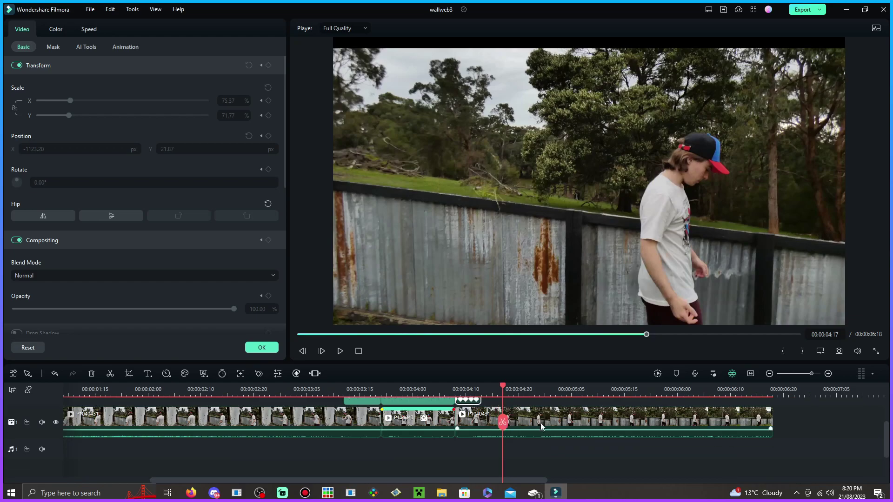
{"action": "scroll", "coordinate": [322, 448], "scroll_direction": "down", "scroll_amount": 1}
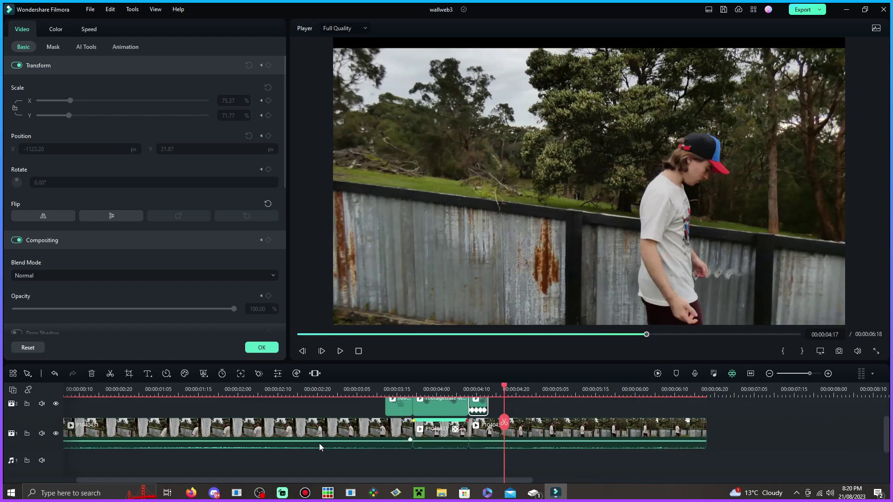